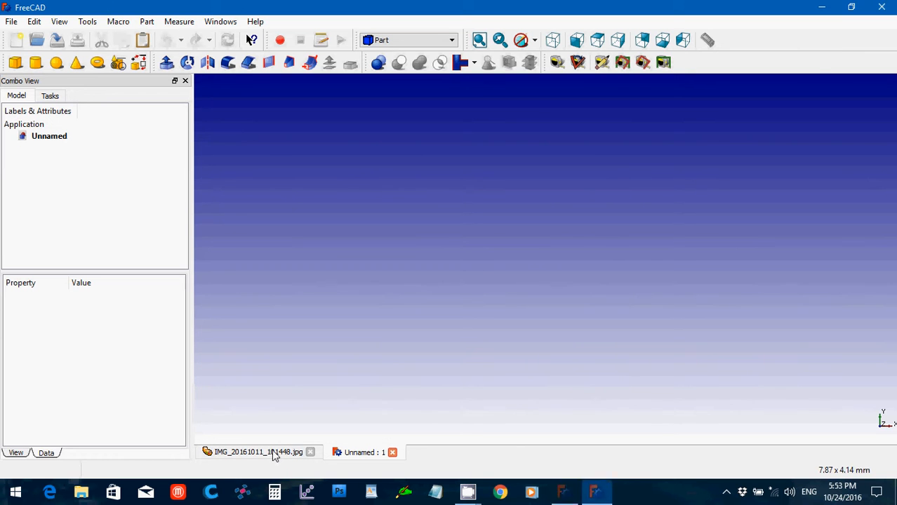
# - Close the reference image document and switch the empty document to the Part Design workbench
pyautogui.click(274, 455)
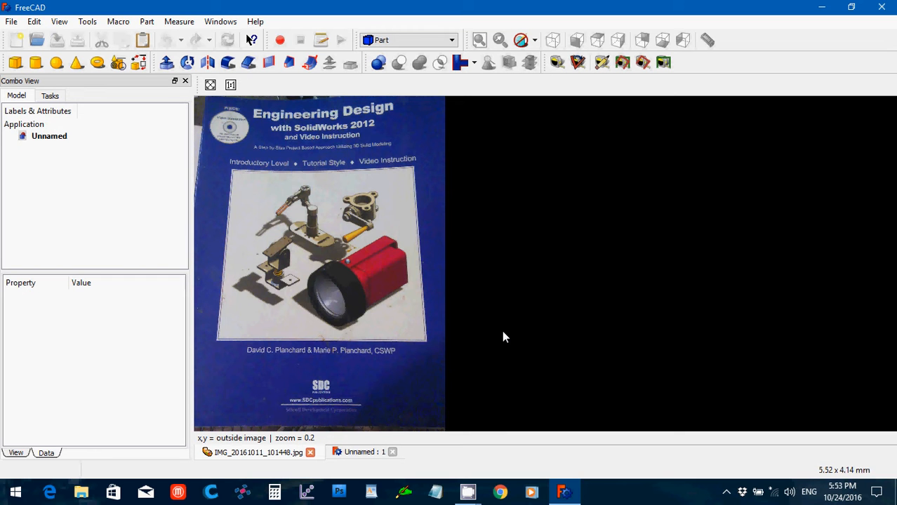
pyautogui.click(310, 453)
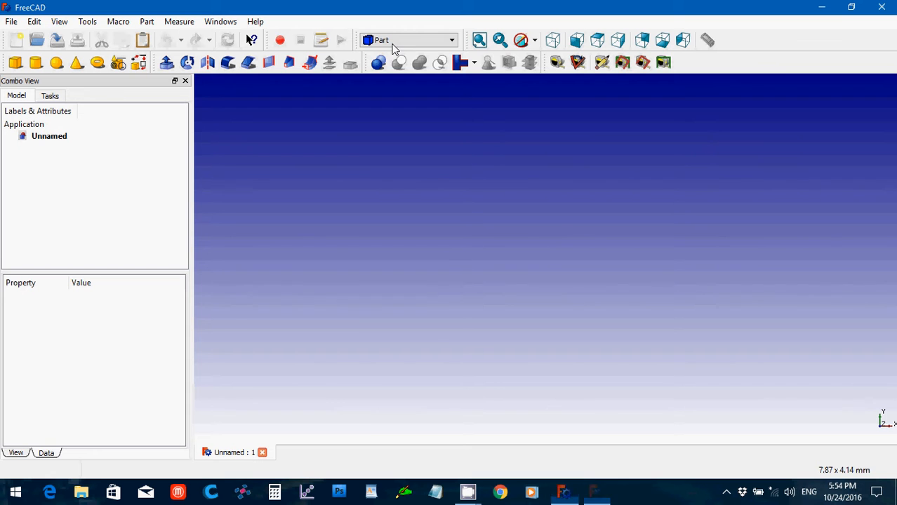
pyautogui.click(394, 42)
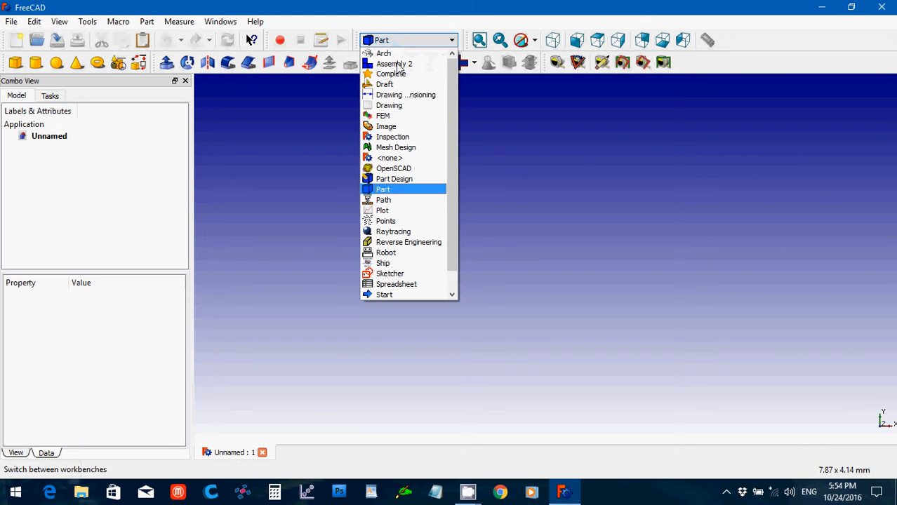
pyautogui.click(391, 179)
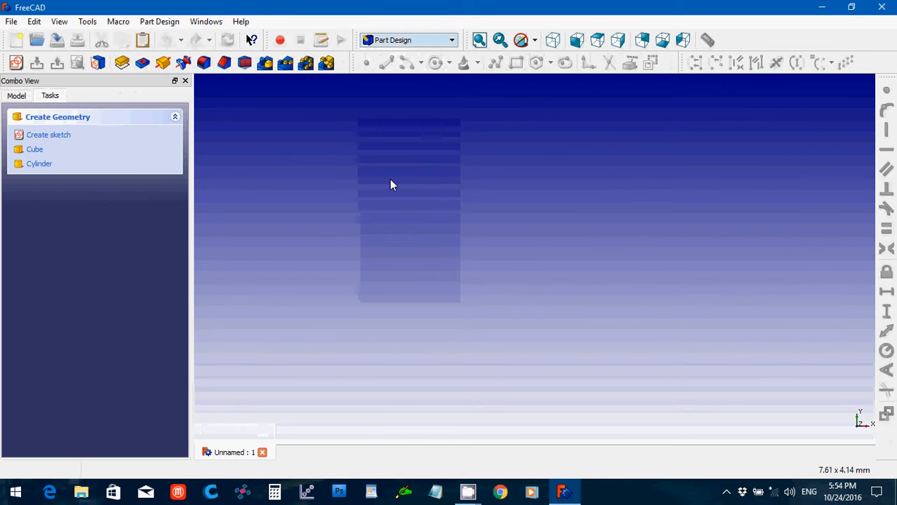
# - Create a new sketch on the XZ-Plane with a 0 mm offset
pyautogui.click(16, 64)
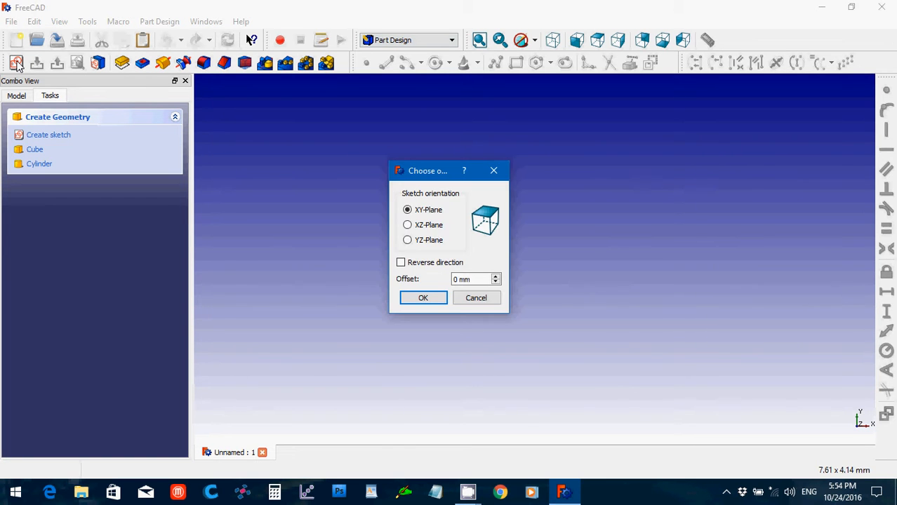
pyautogui.click(408, 226)
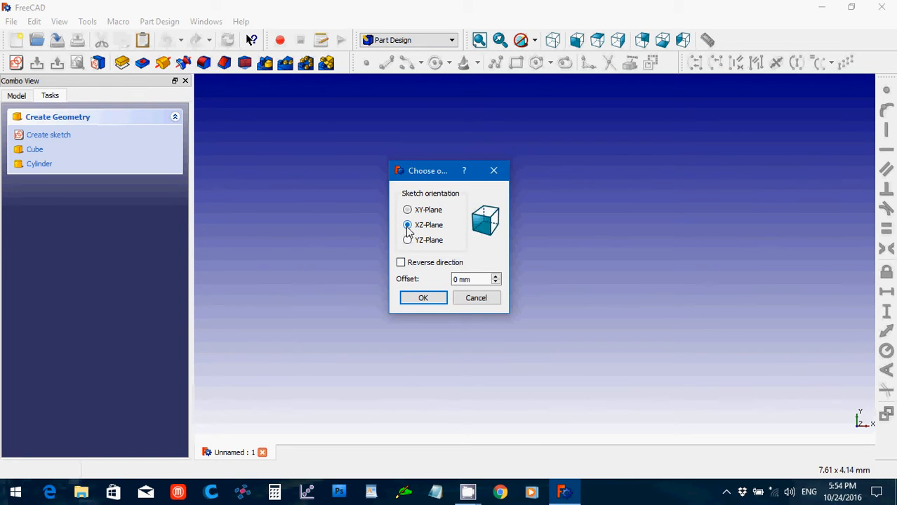
pyautogui.click(424, 299)
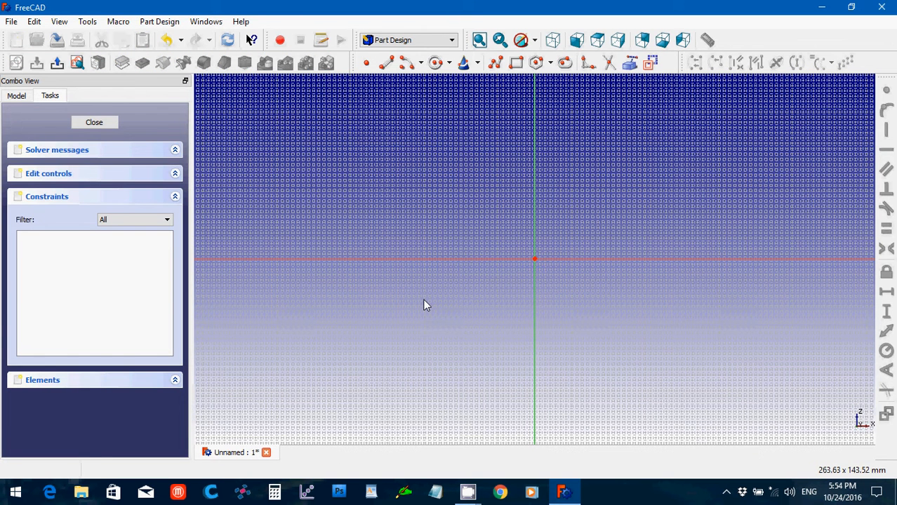
# - Draw a circle of about 9.74 mm radius around the origin and constrain its centre coincident with the origin
pyautogui.click(435, 64)
pyautogui.click(535, 258)
pyautogui.click(534, 234)
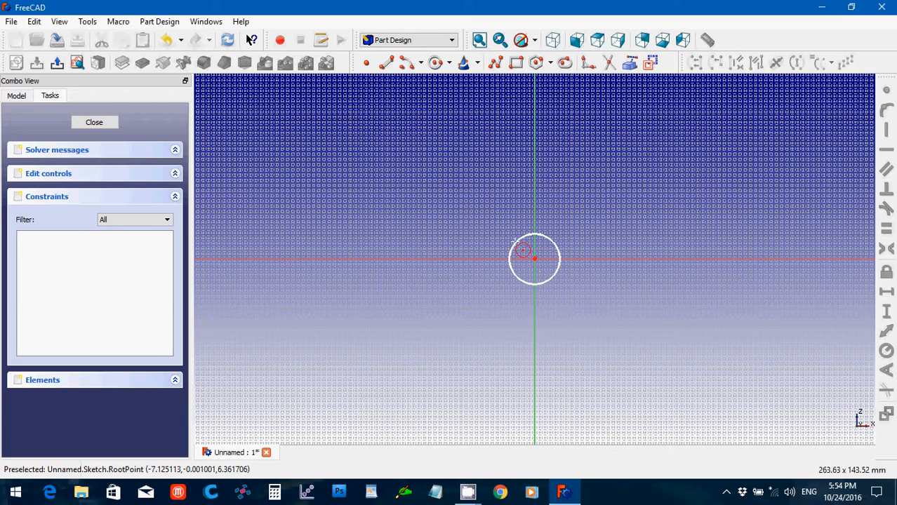
pyautogui.scroll(-8, 521, 279)
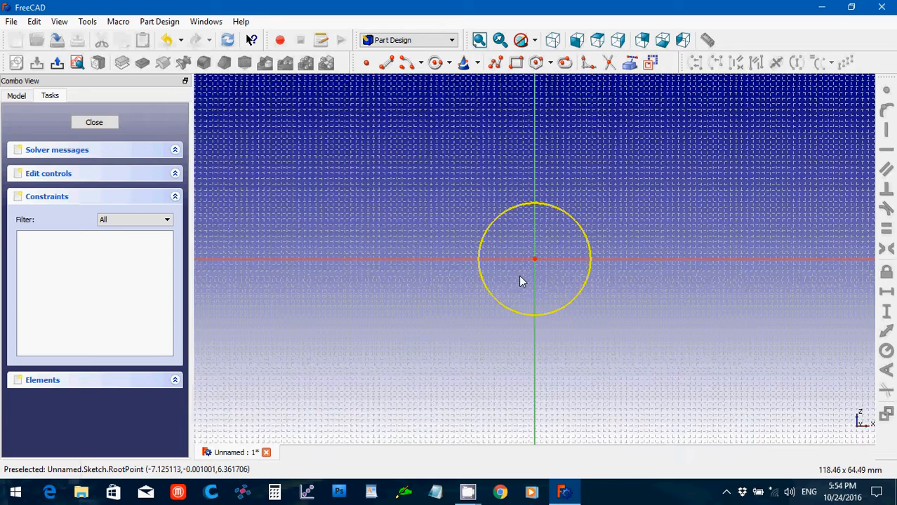
pyautogui.moveTo(517, 245); pyautogui.dragTo(552, 276)
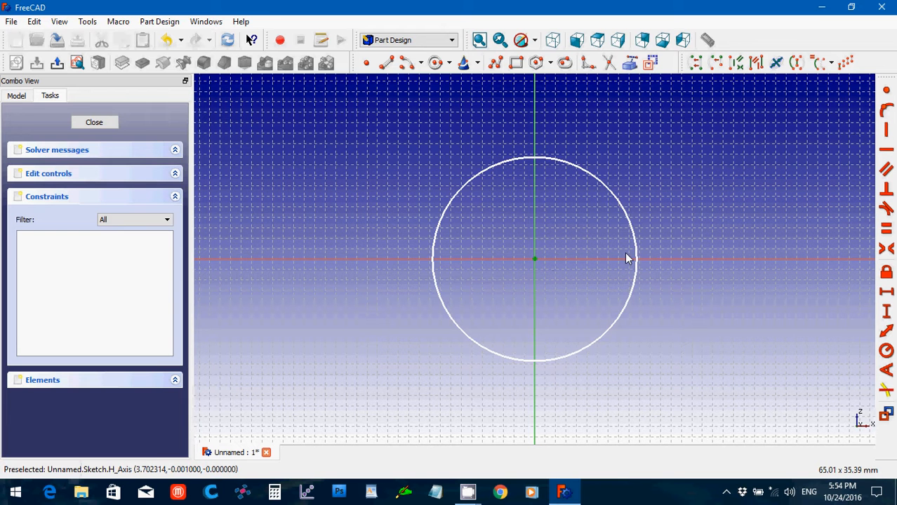
pyautogui.click(886, 92)
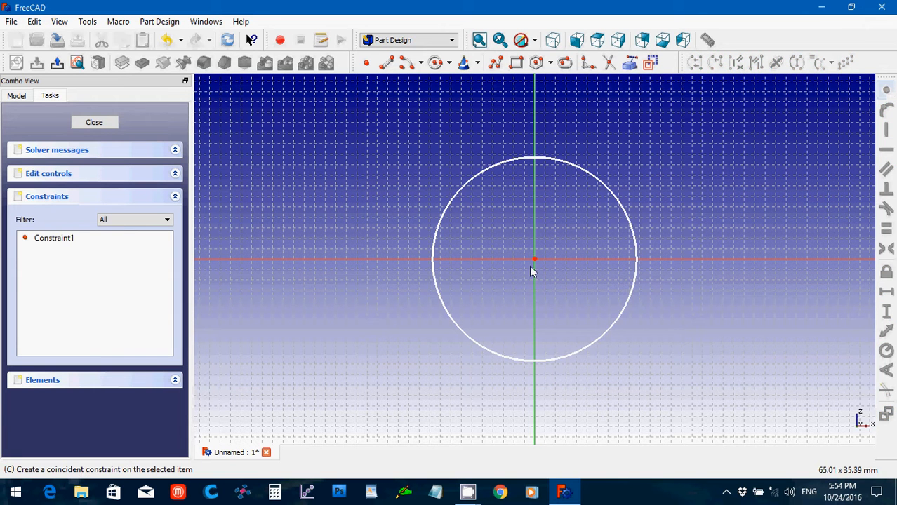
# - Constrain the circle's radius to 5 mm and close the sketch
pyautogui.click(612, 330)
pyautogui.click(886, 351)
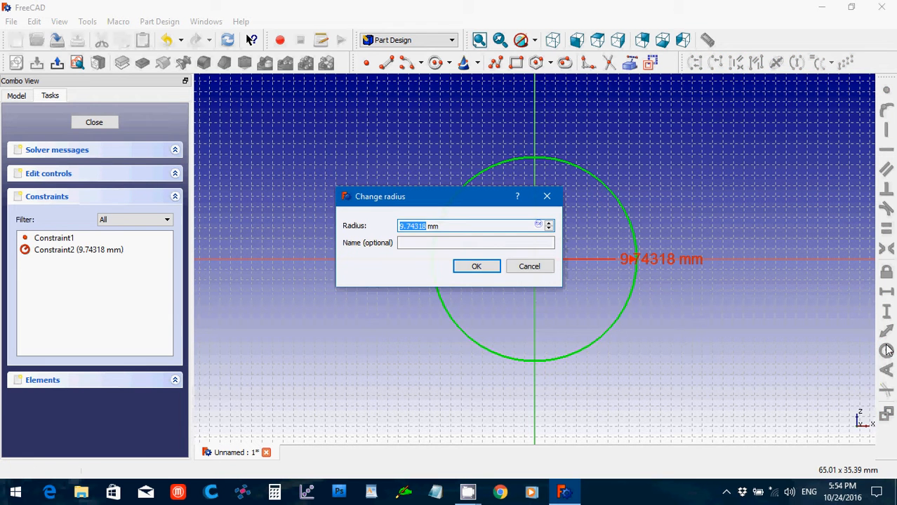
pyautogui.write('5')
pyautogui.click(476, 268)
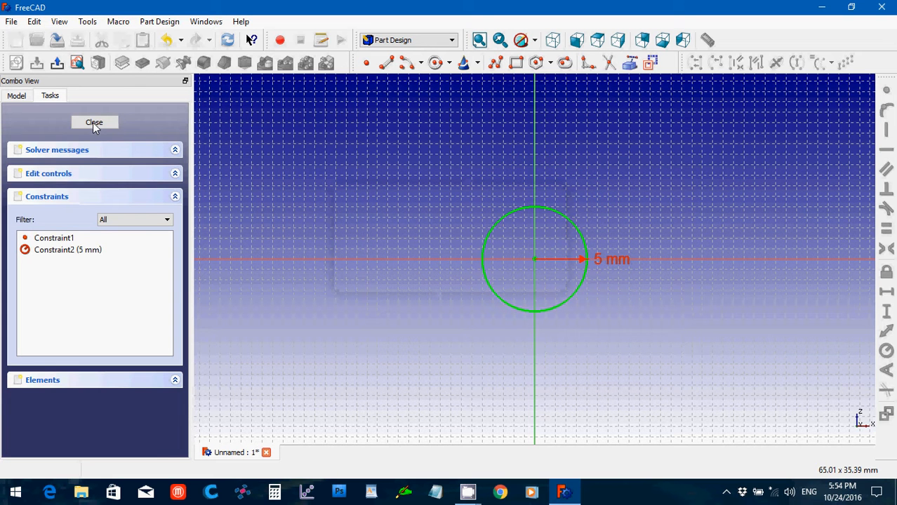
pyautogui.click(94, 123)
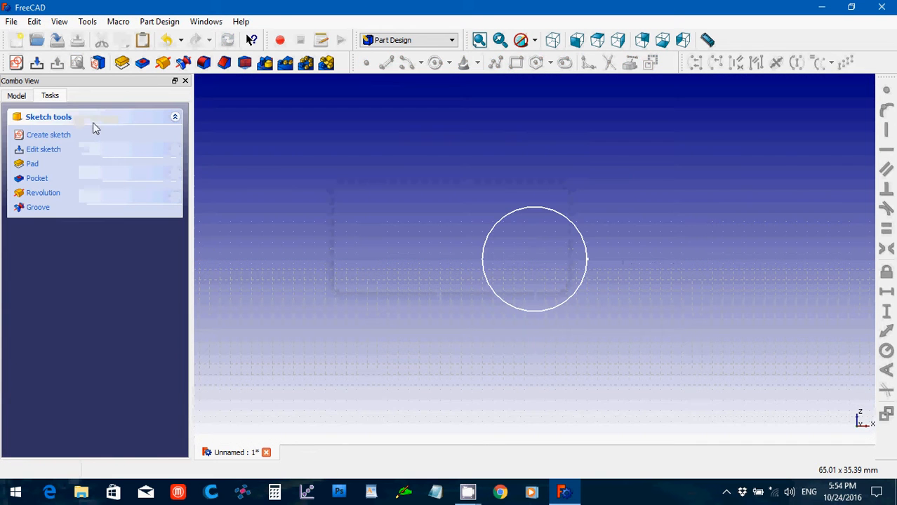
# - Pad the circle sketch to a length of 99 mm
pyautogui.click(122, 64)
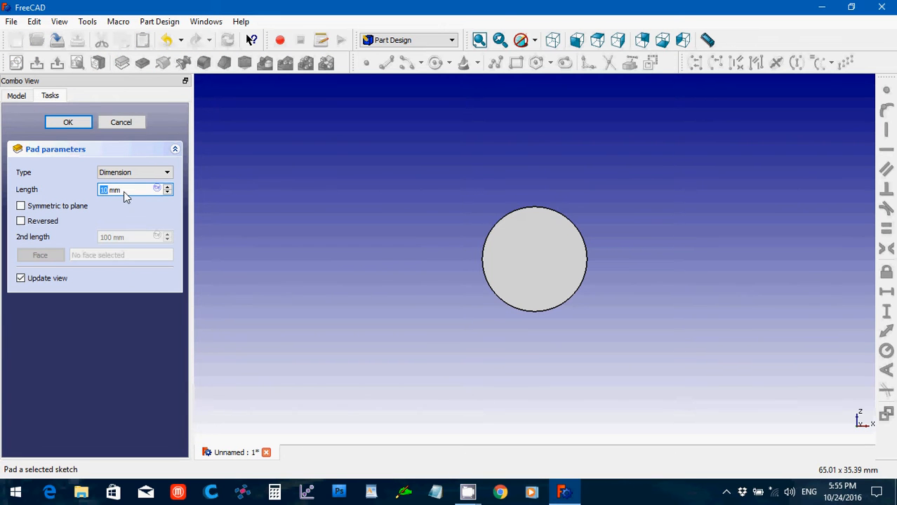
pyautogui.moveTo(123, 191); pyautogui.dragTo(92, 191)
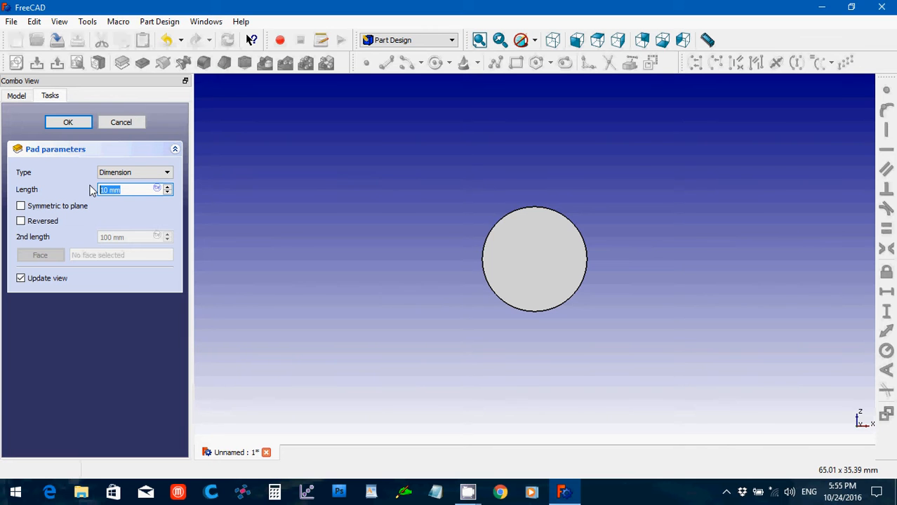
pyautogui.write('99')
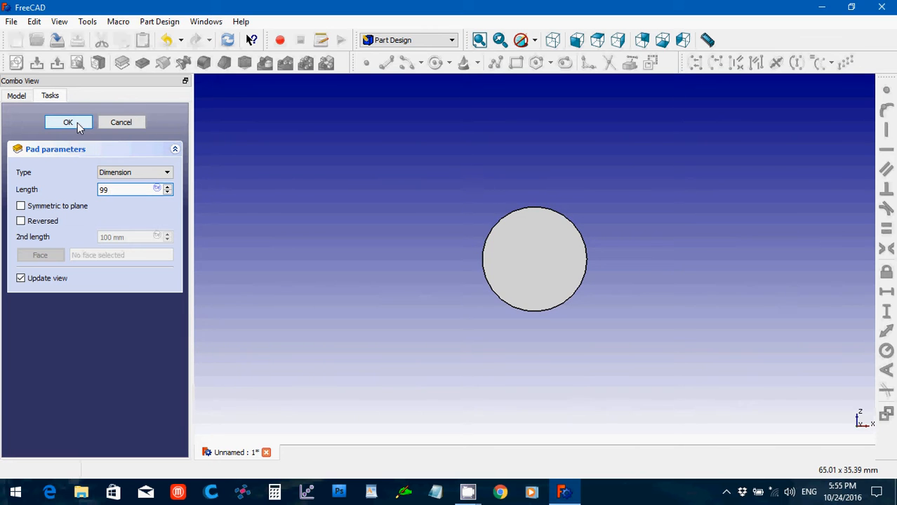
pyautogui.click(78, 124)
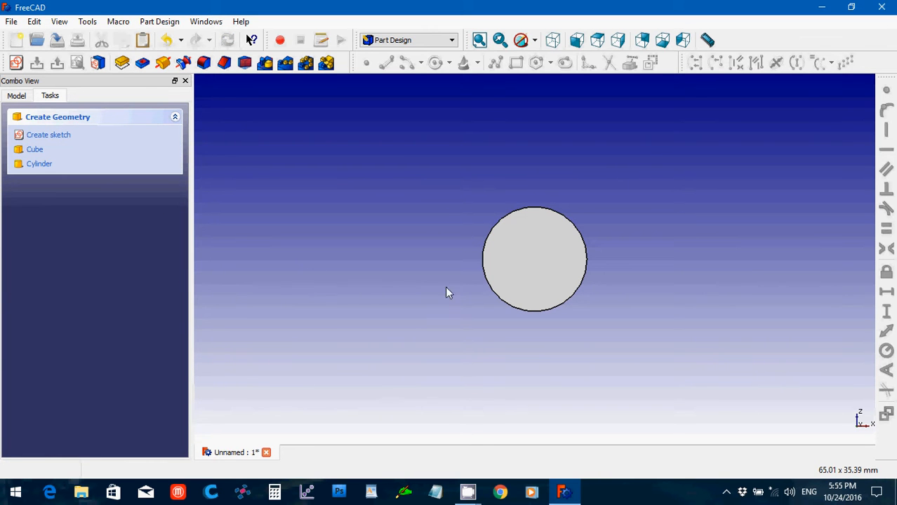
pyautogui.click(562, 268)
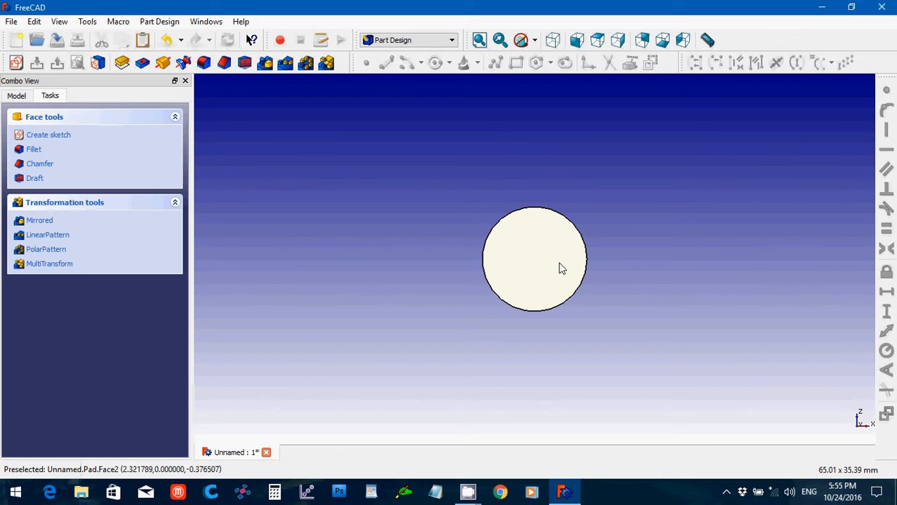
pyautogui.click(16, 63)
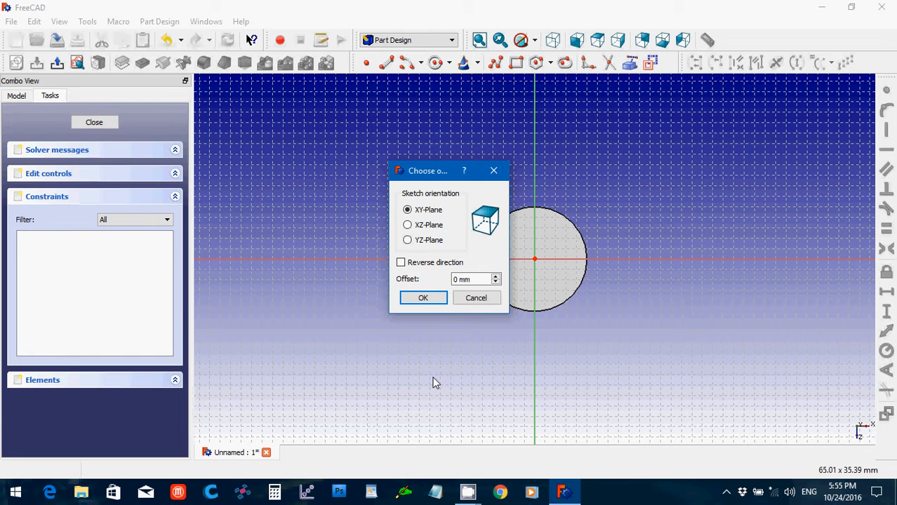
pyautogui.click(468, 299)
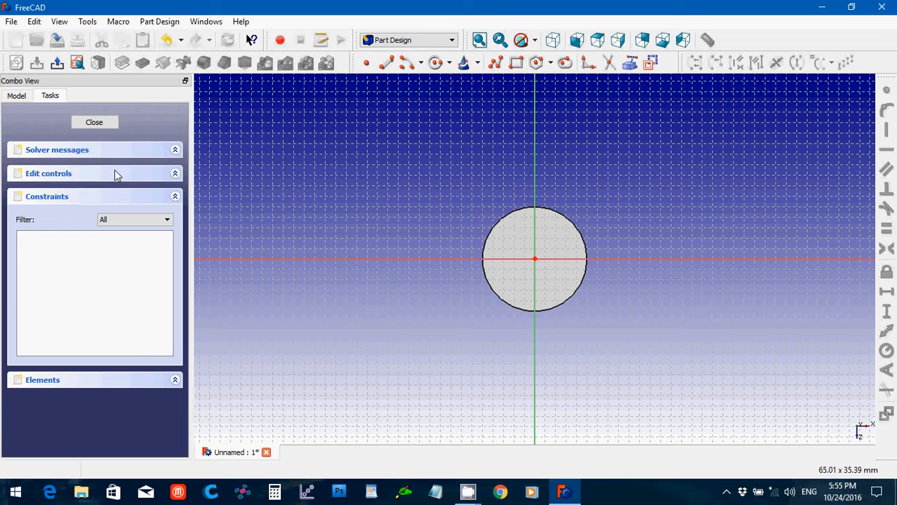
pyautogui.click(98, 124)
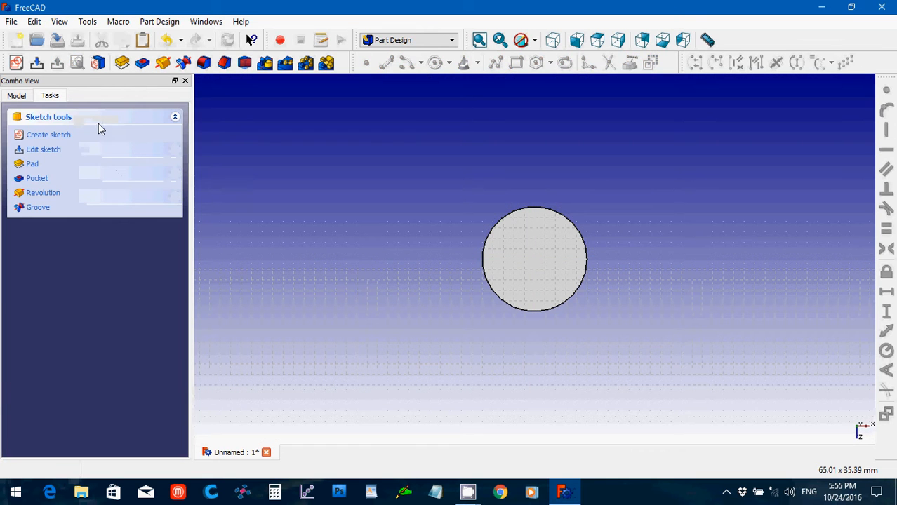
# - Create a sketch on the rod's front end face, 99 mm from the base sketch plane
pyautogui.click(12, 97)
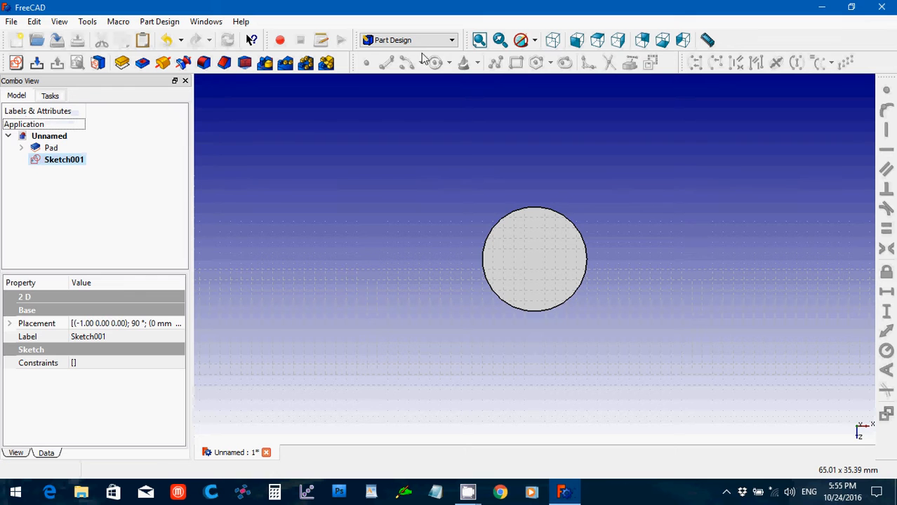
pyautogui.click(553, 41)
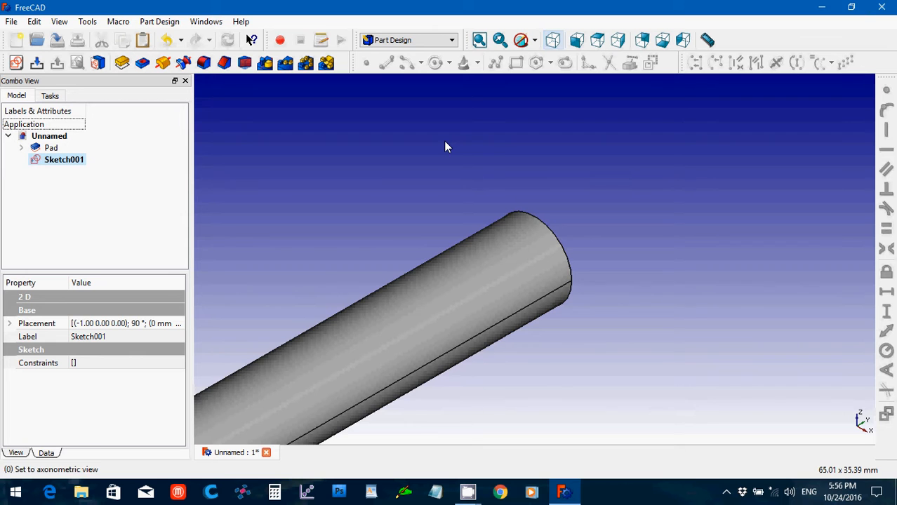
pyautogui.scroll(-2, 445, 142)
pyautogui.scroll(-2, 445, 142)
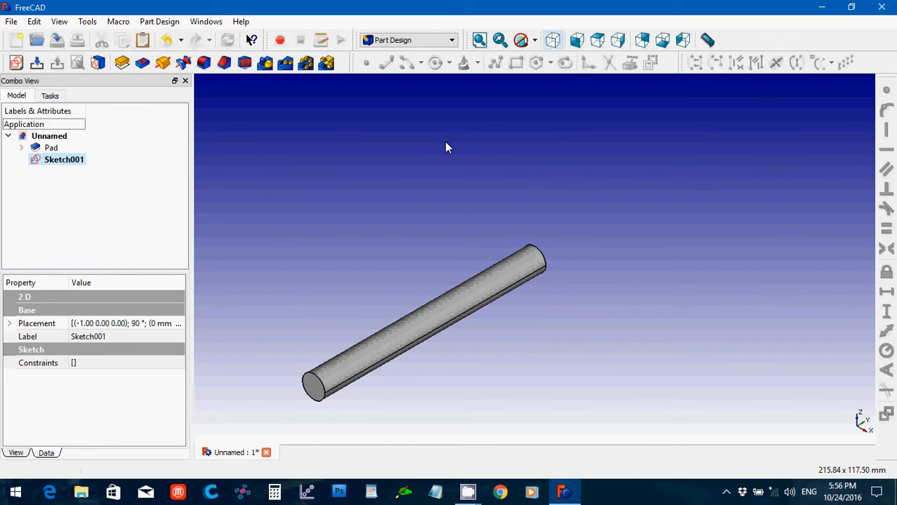
pyautogui.click(316, 392)
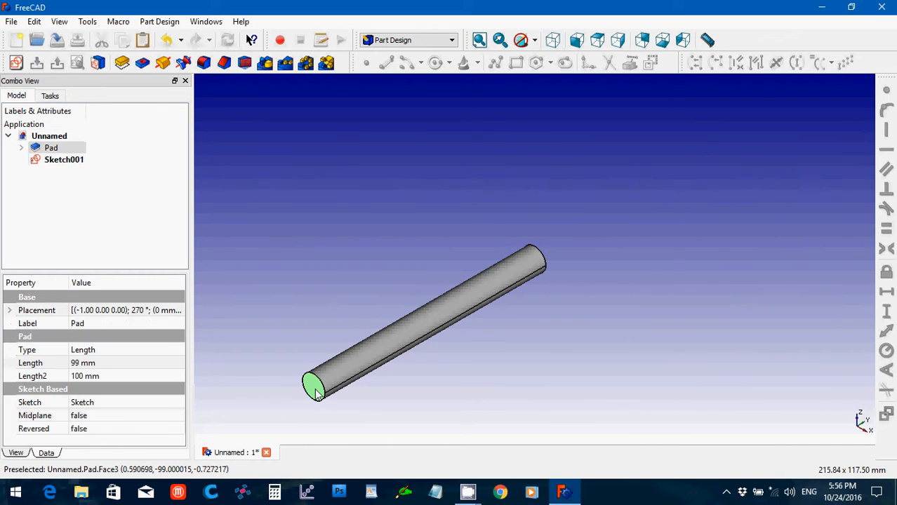
pyautogui.click(17, 64)
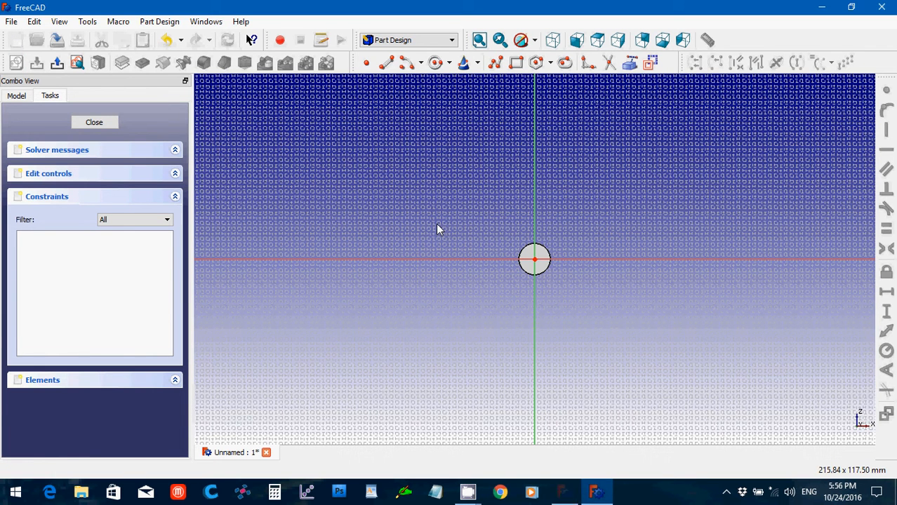
# - Draw a line about 6.7 mm long across the positive-X side of the circular face and constrain it vertical
pyautogui.scroll(4, 436, 225)
pyautogui.scroll(6, 436, 224)
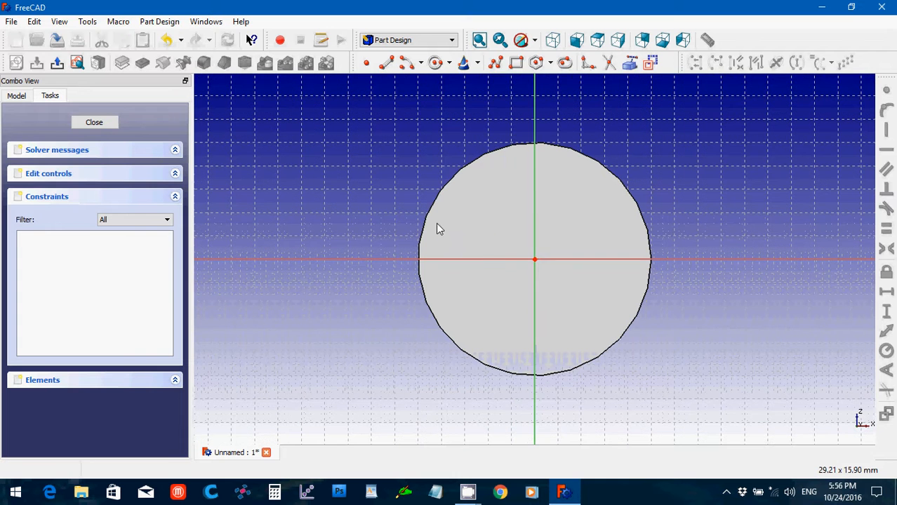
pyautogui.click(496, 62)
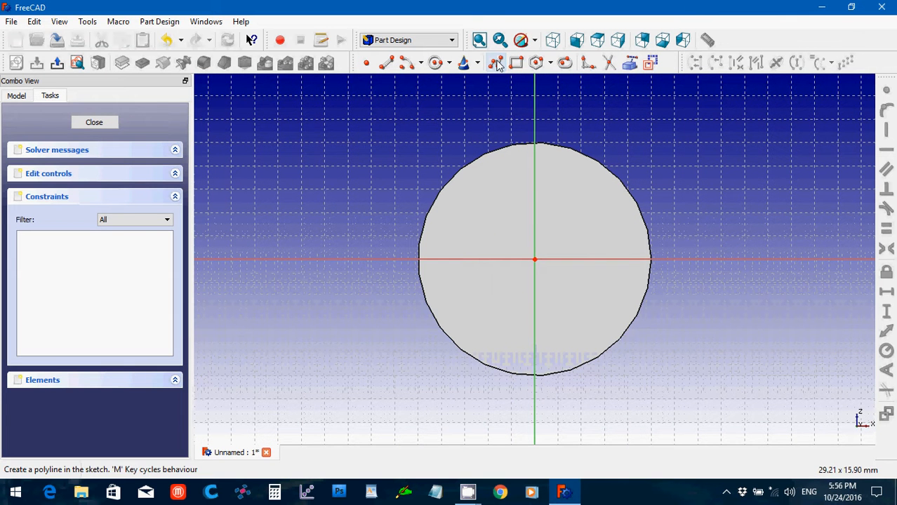
pyautogui.click(386, 63)
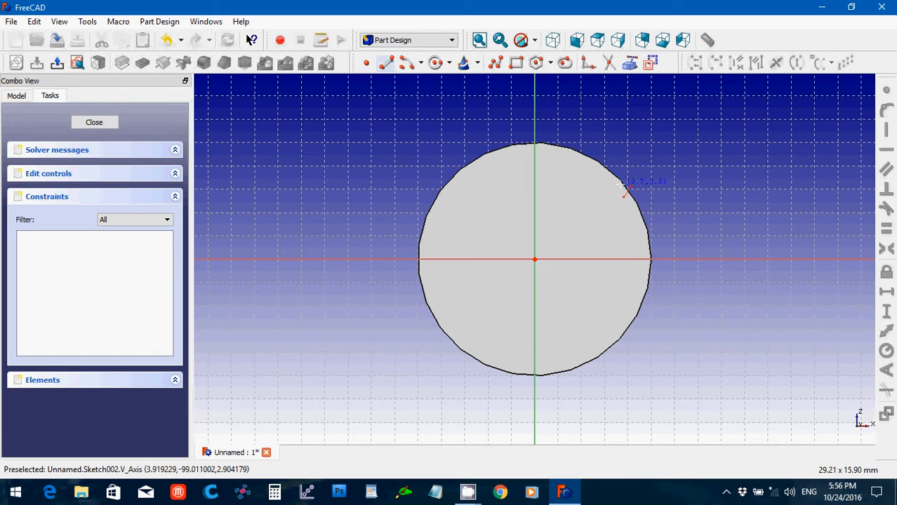
pyautogui.click(621, 184)
pyautogui.click(621, 337)
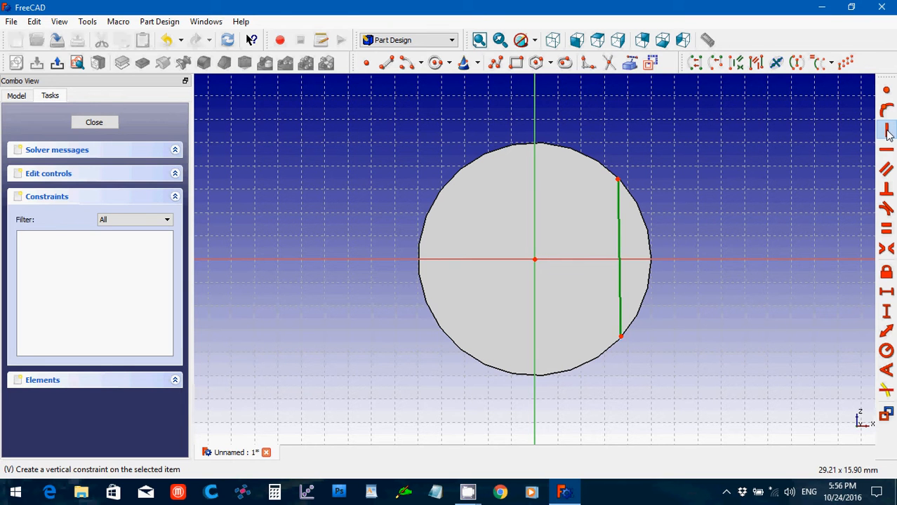
pyautogui.click(887, 131)
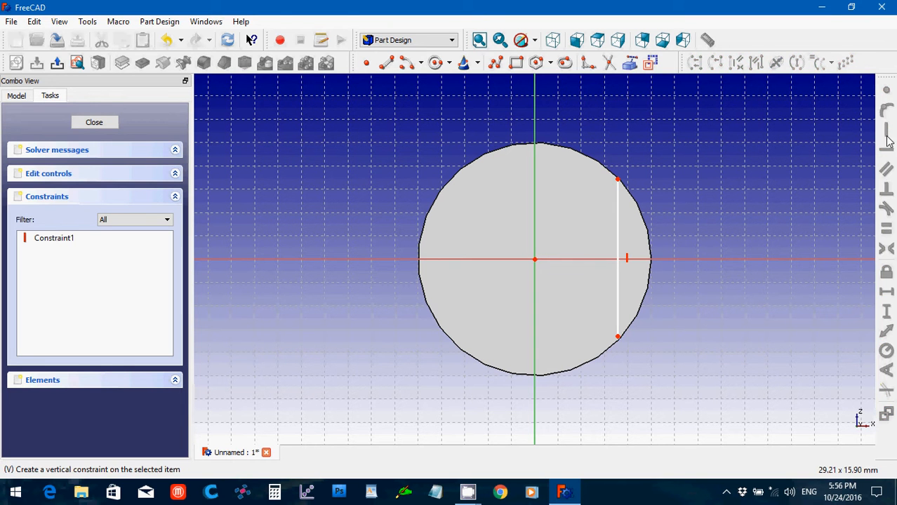
# - Constrain the vertical line's length to 6 mm
pyautogui.click(618, 304)
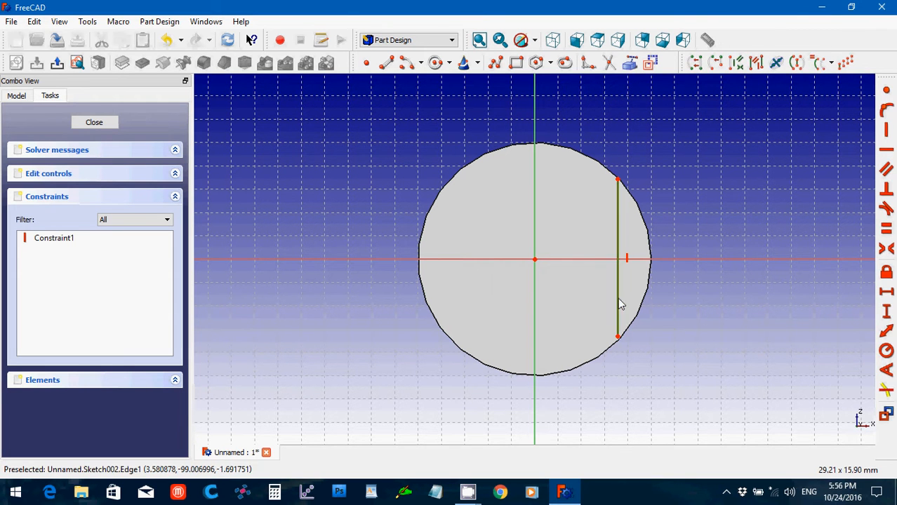
pyautogui.click(887, 313)
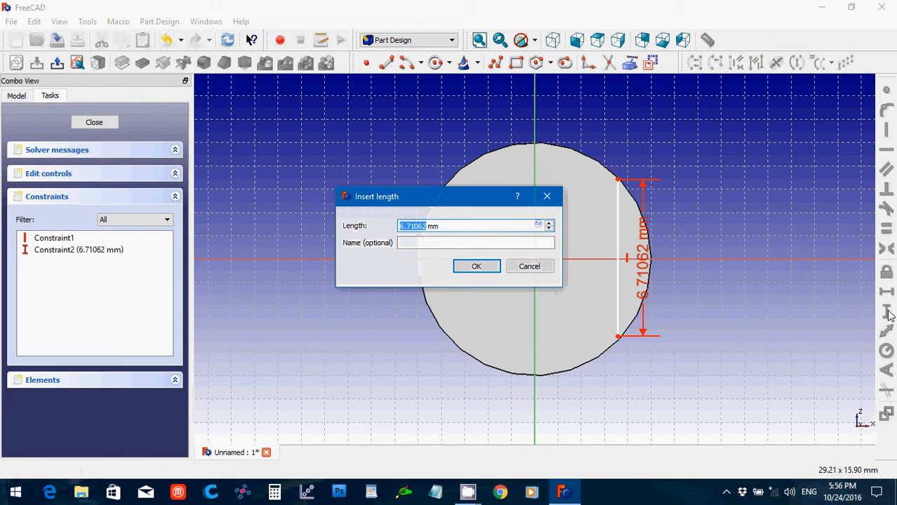
pyautogui.write('6')
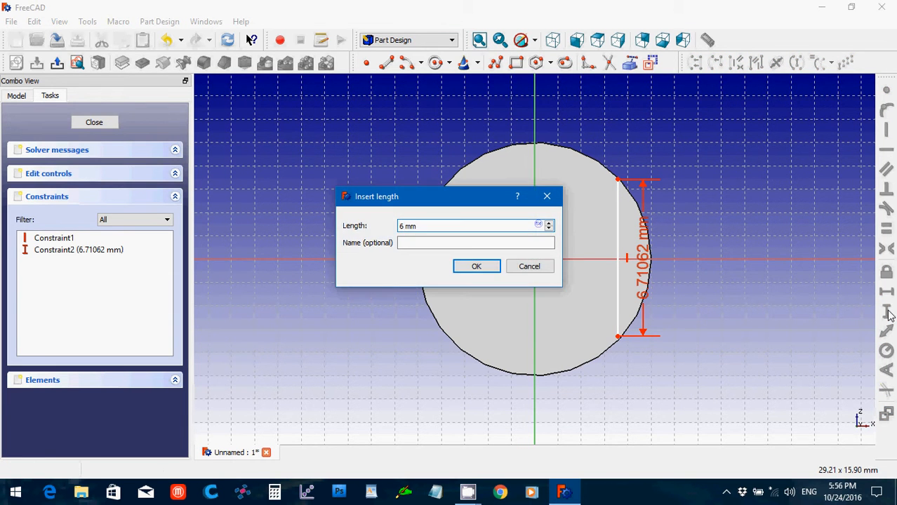
pyautogui.press('Return')
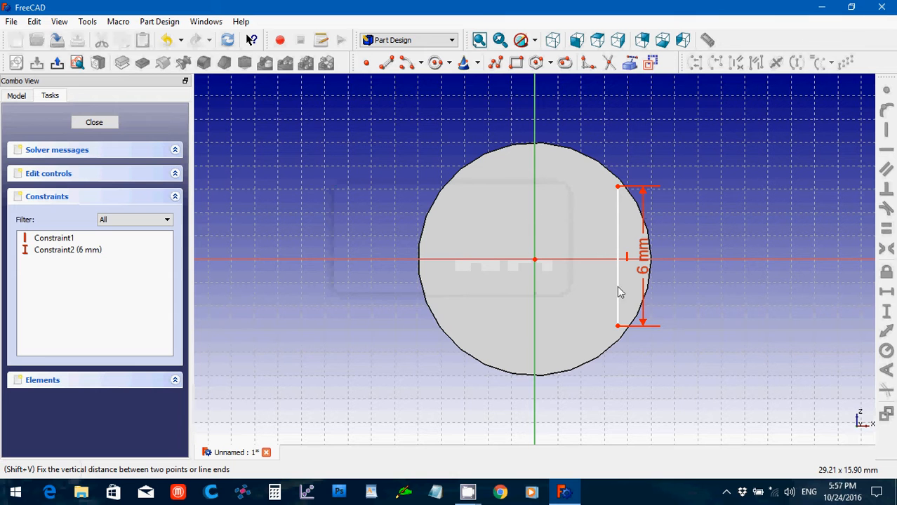
# - Make the line's endpoints symmetric about the horizontal axis and move the line outward until its ends meet the rod's circular edge
pyautogui.click(617, 326)
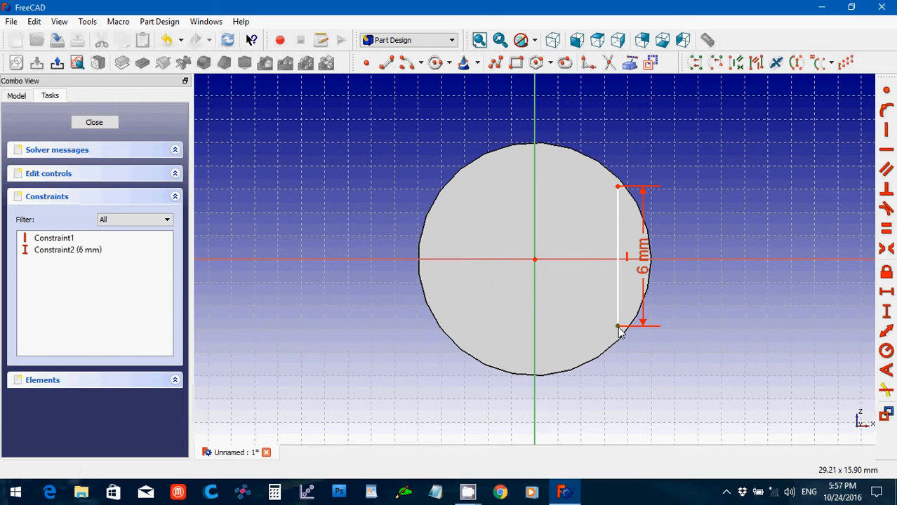
pyautogui.click(619, 195)
pyautogui.click(619, 195)
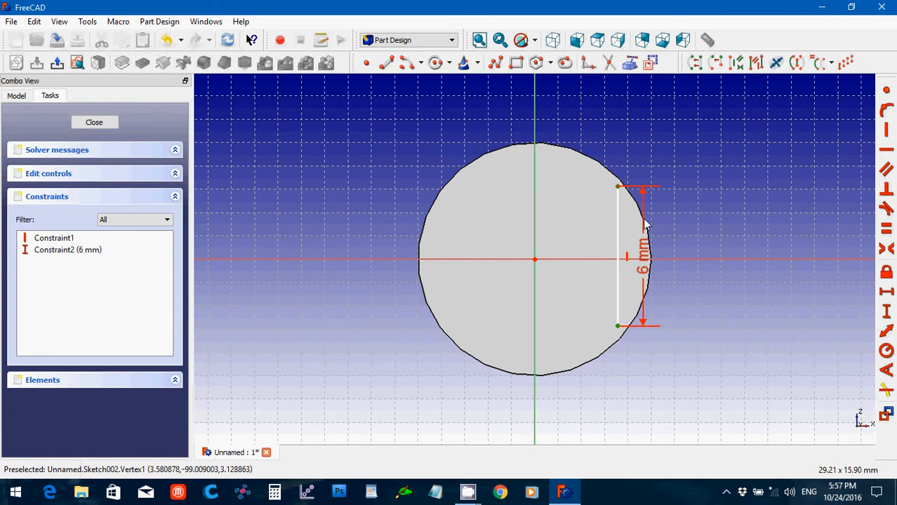
pyautogui.click(669, 260)
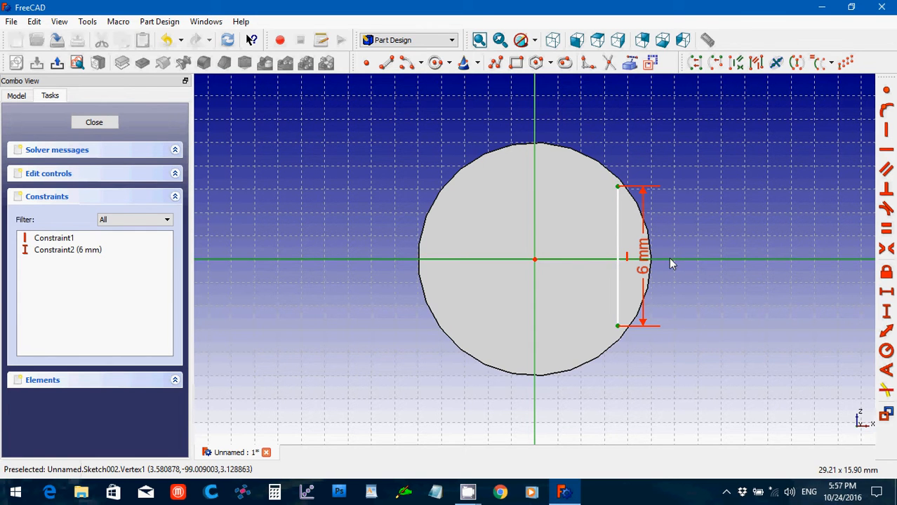
pyautogui.click(886, 251)
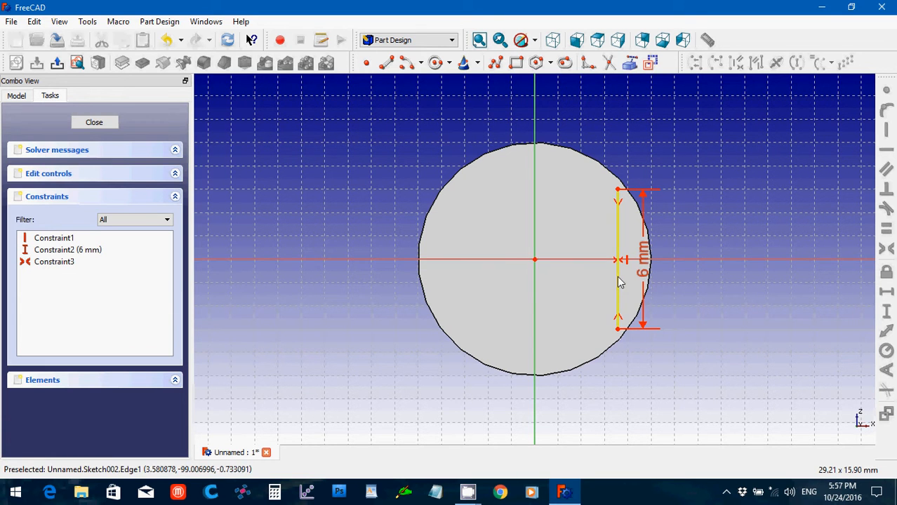
pyautogui.moveTo(619, 280); pyautogui.dragTo(628, 283)
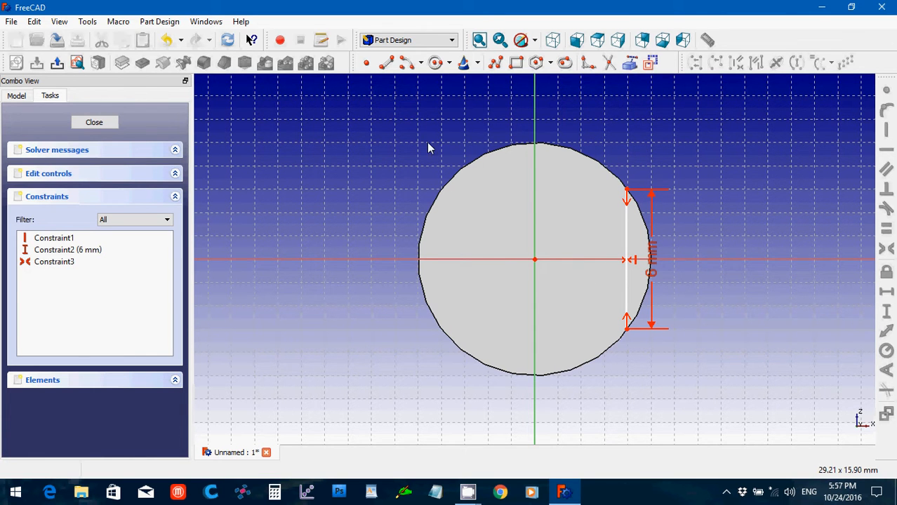
# - Draw an arc centred on the origin from the line's upper endpoint to its lower endpoint, following the rod's edge
pyautogui.click(406, 65)
pyautogui.click(407, 67)
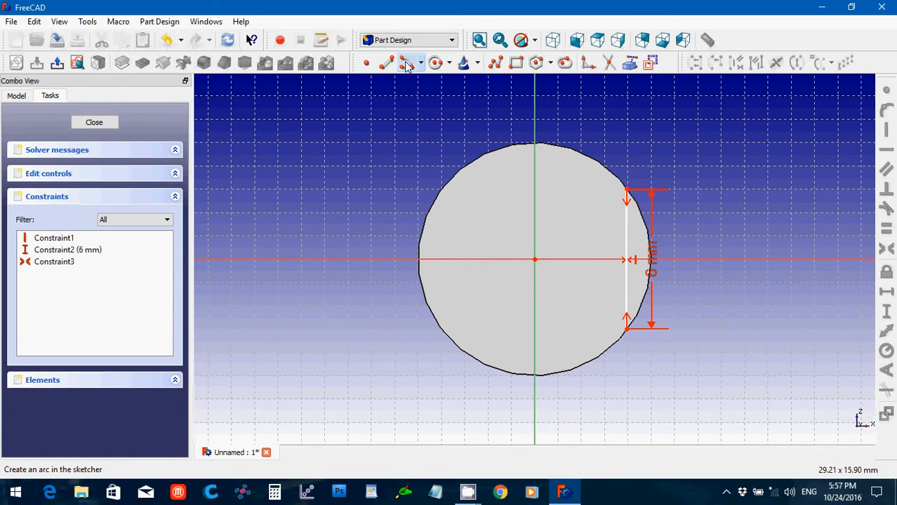
pyautogui.click(535, 260)
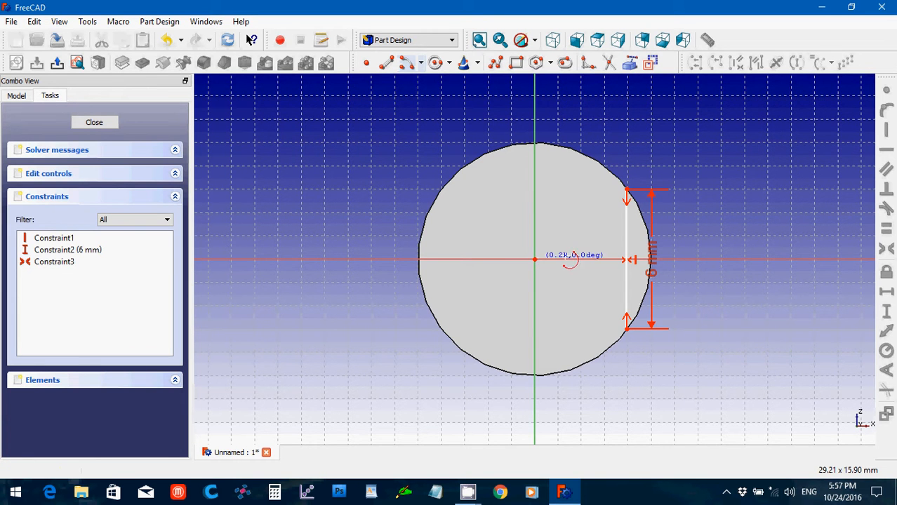
pyautogui.click(627, 189)
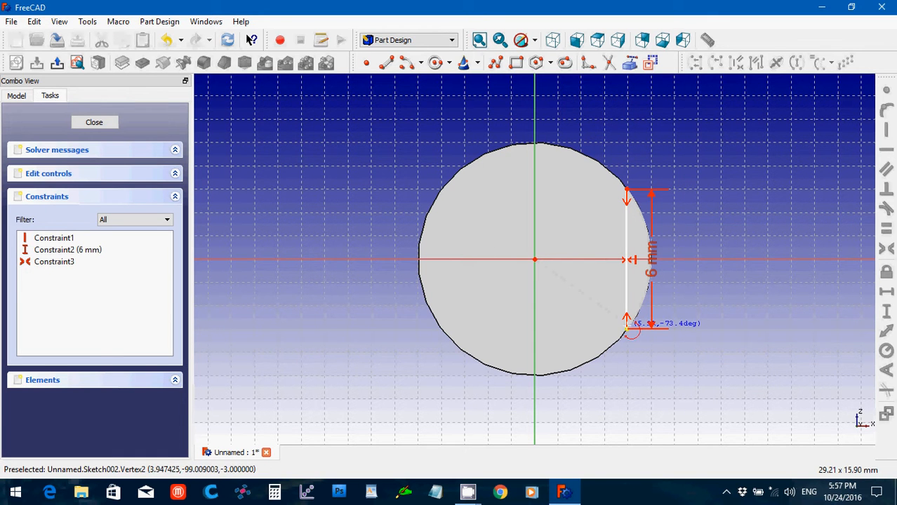
pyautogui.click(628, 328)
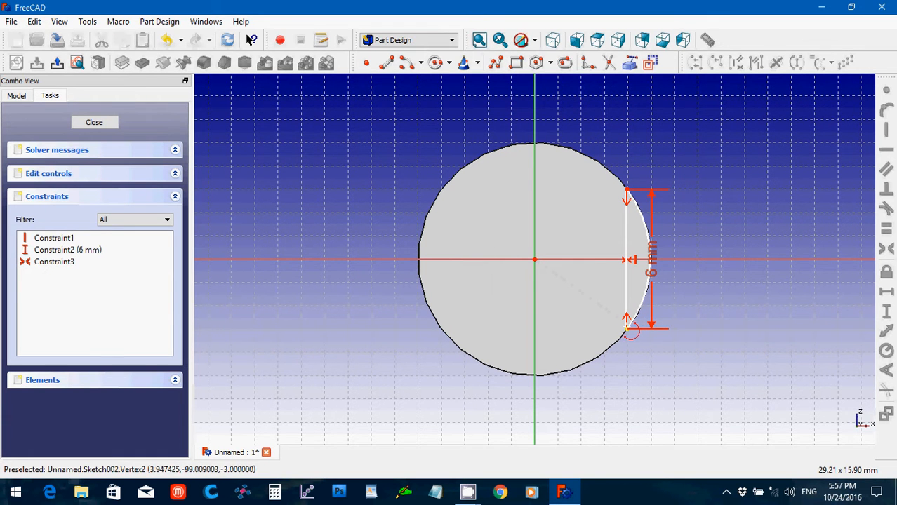
pyautogui.rightClick(627, 329)
pyautogui.scroll(3, 628, 339)
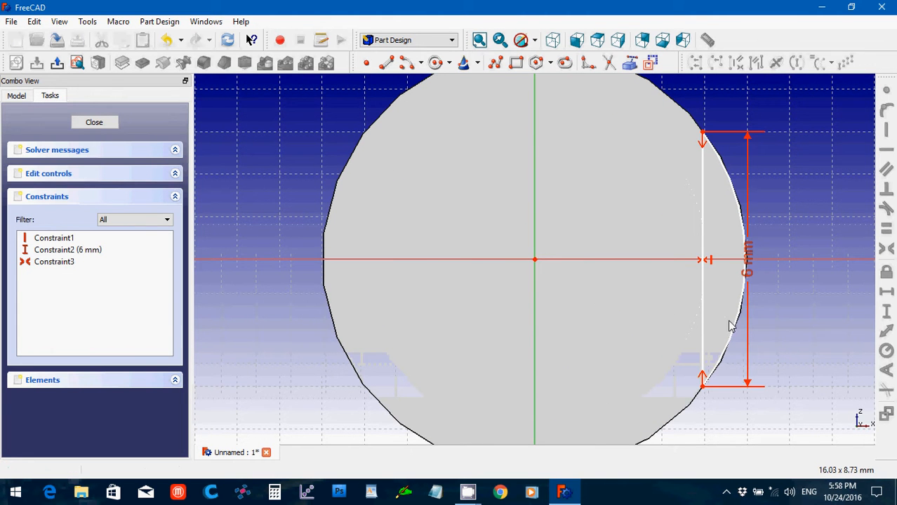
# - Constrain the arc's radius to 5 mm
pyautogui.click(736, 325)
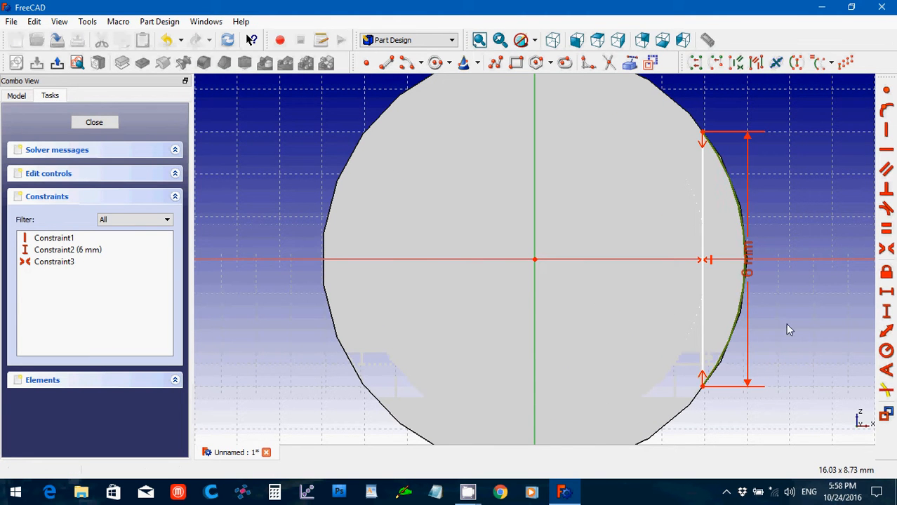
pyautogui.click(887, 352)
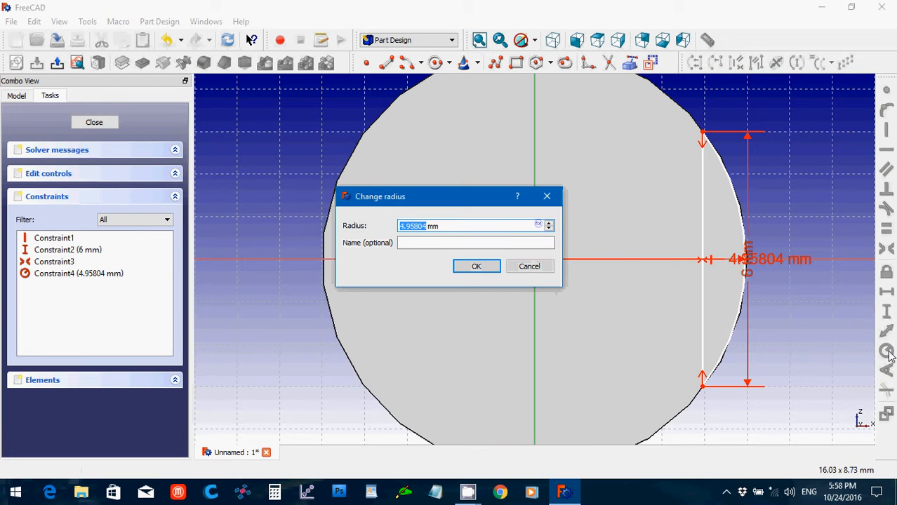
pyautogui.write('5')
pyautogui.press('Return')
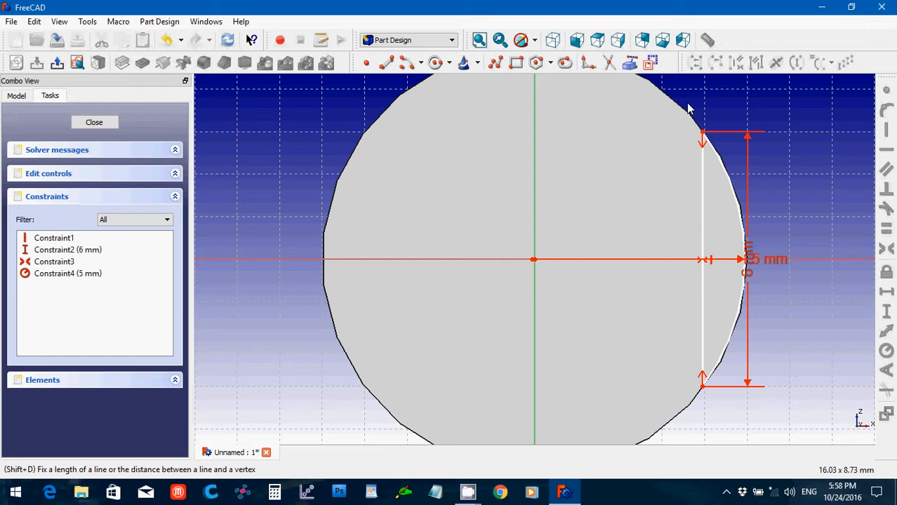
# - Constrain the arc's ends coincident with the line's endpoints and shift the profile slightly outward to line up with the rod's edge
pyautogui.click(707, 140)
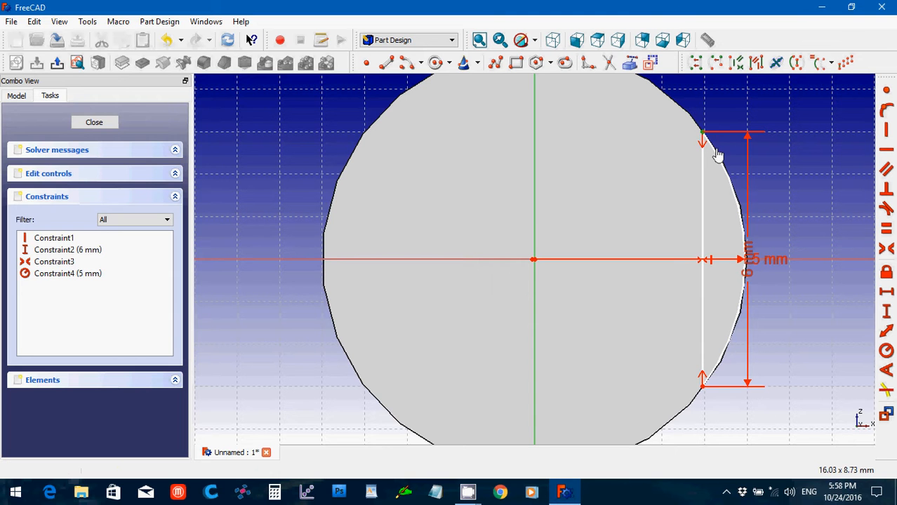
pyautogui.click(887, 94)
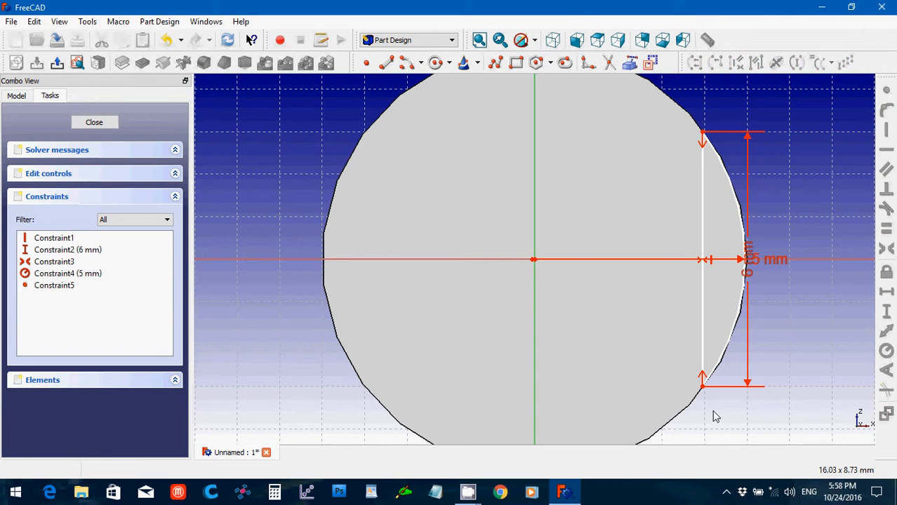
pyautogui.click(701, 383)
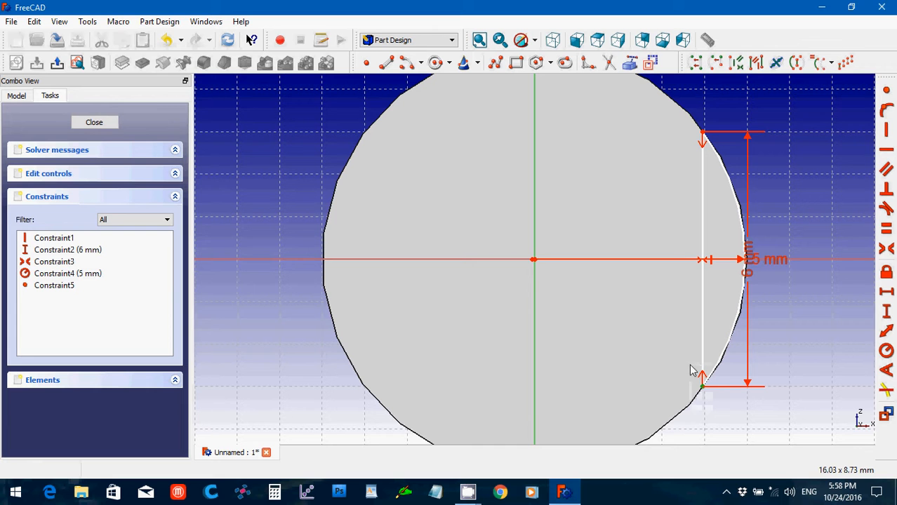
pyautogui.click(887, 93)
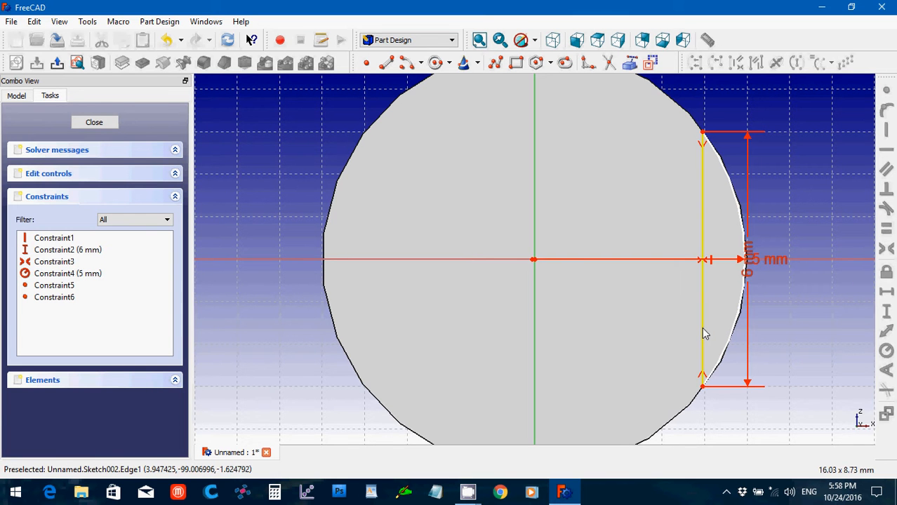
pyautogui.moveTo(704, 335); pyautogui.dragTo(707, 335)
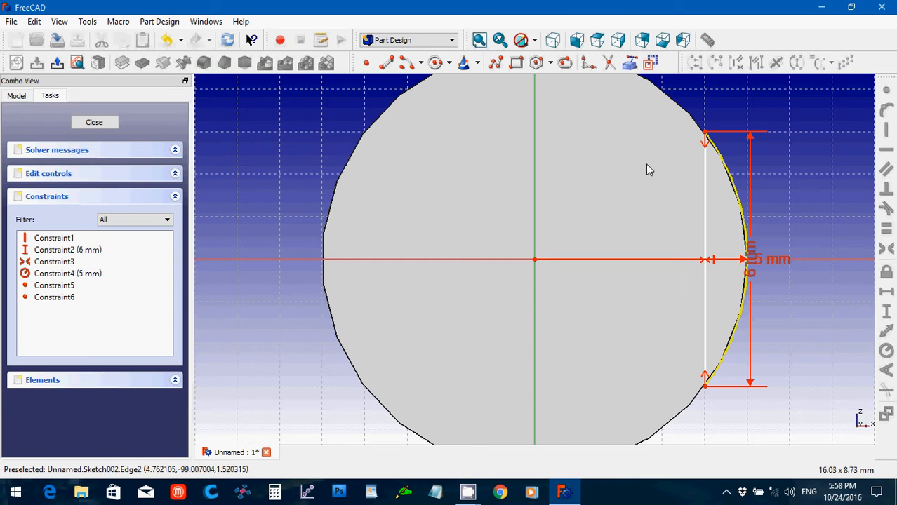
# - Pocket the finished segment sketch to a length of 15 mm and delete the unused Sketch001
pyautogui.click(94, 123)
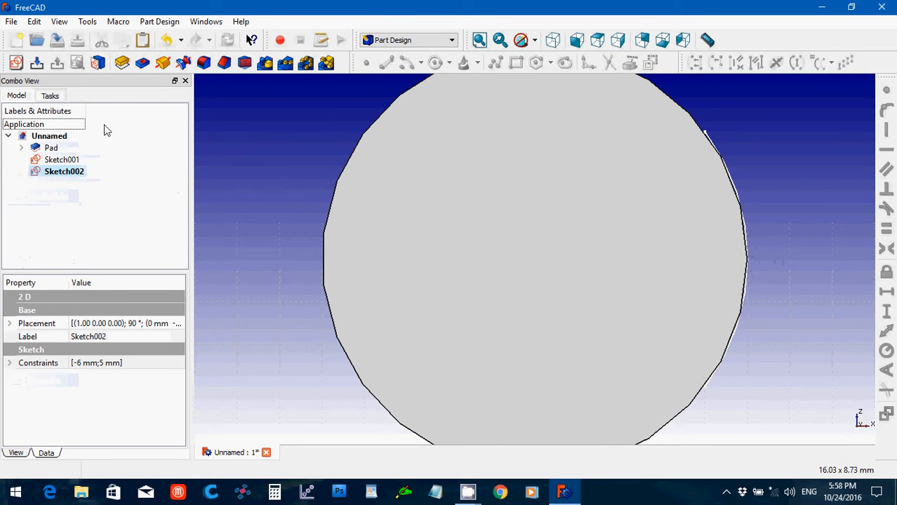
pyautogui.click(143, 63)
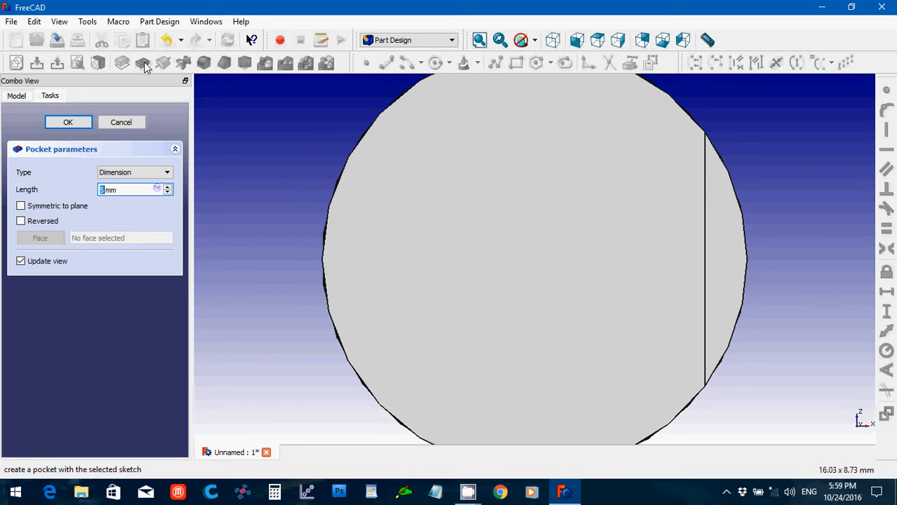
pyautogui.write('15')
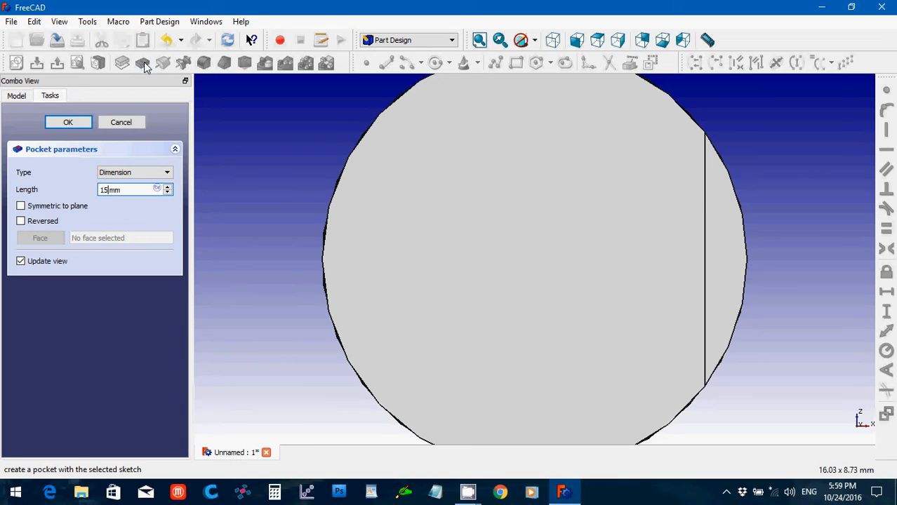
pyautogui.click(68, 123)
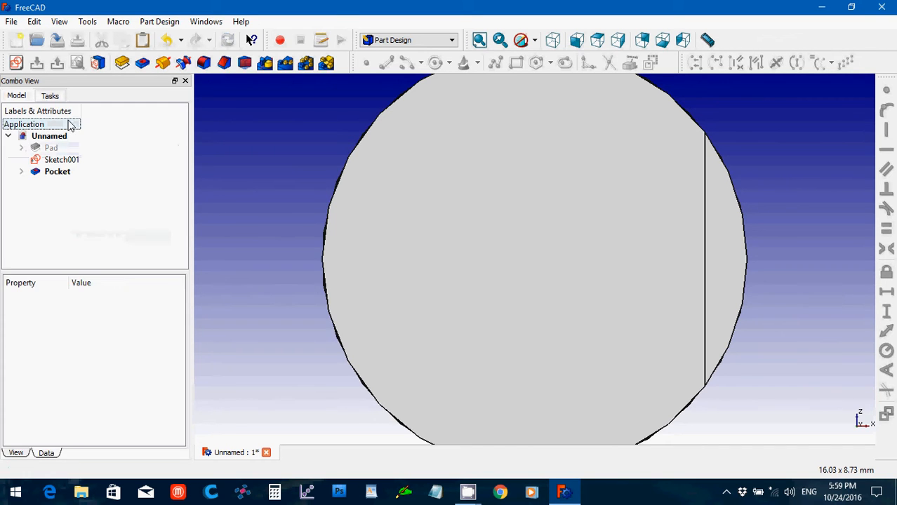
pyautogui.click(63, 161)
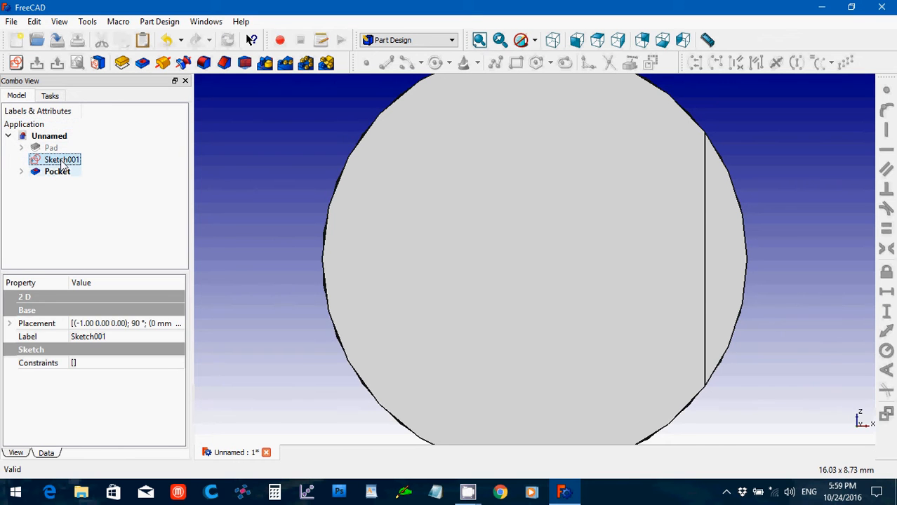
pyautogui.press('Delete')
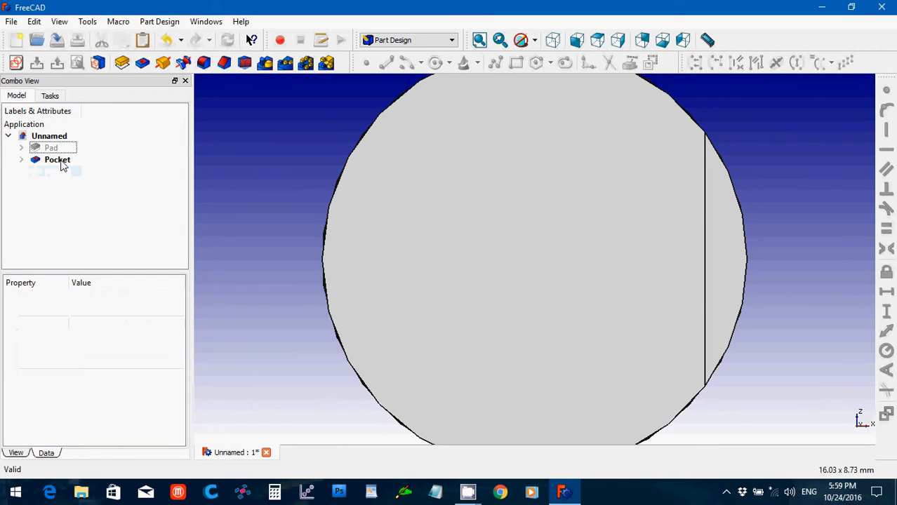
# - Create a sketch on the rod's remaining front end face beside the pocketed flat
pyautogui.click(505, 248)
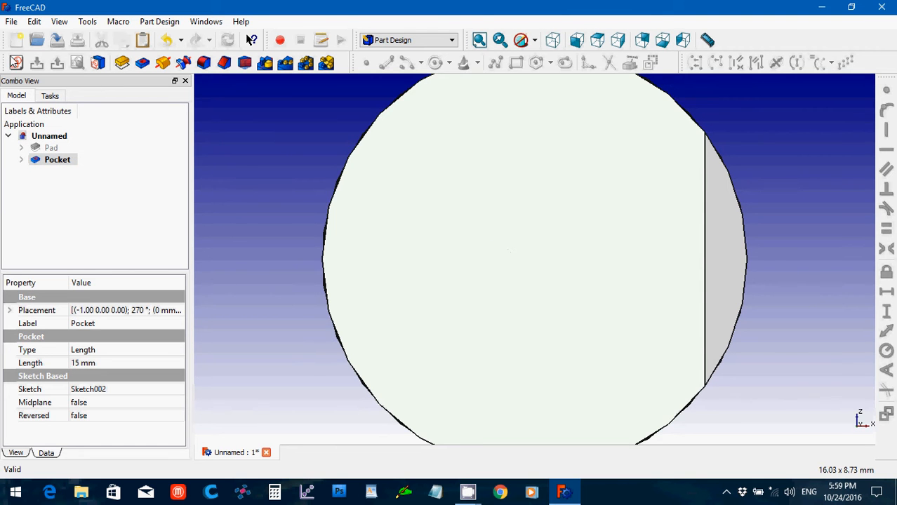
pyautogui.click(16, 65)
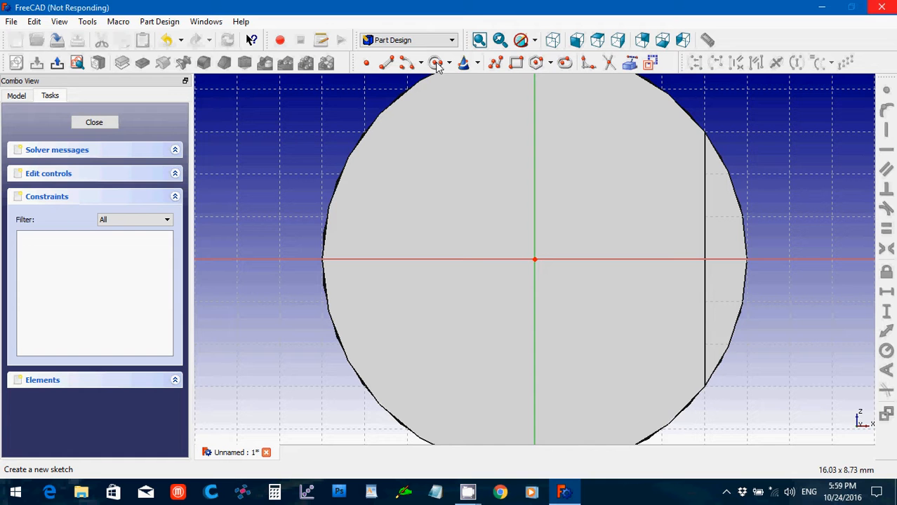
# - Draw two concentric circles around the origin, the inner one about 2.2 mm in radius, and constrain their centres coincident with the origin
pyautogui.click(436, 64)
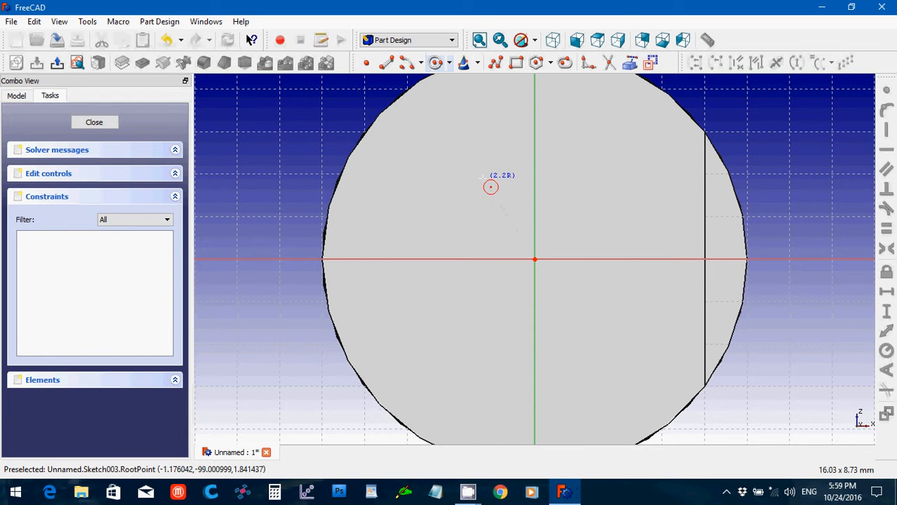
pyautogui.click(491, 187)
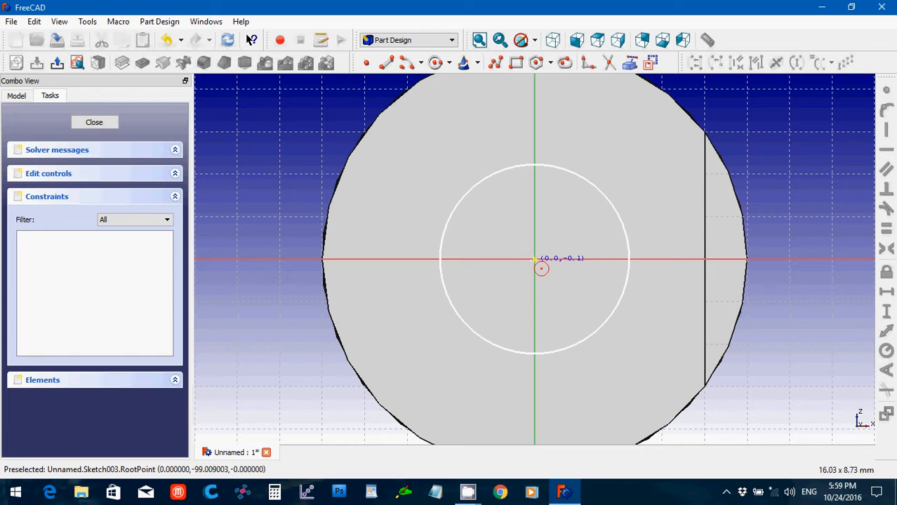
pyautogui.click(448, 158)
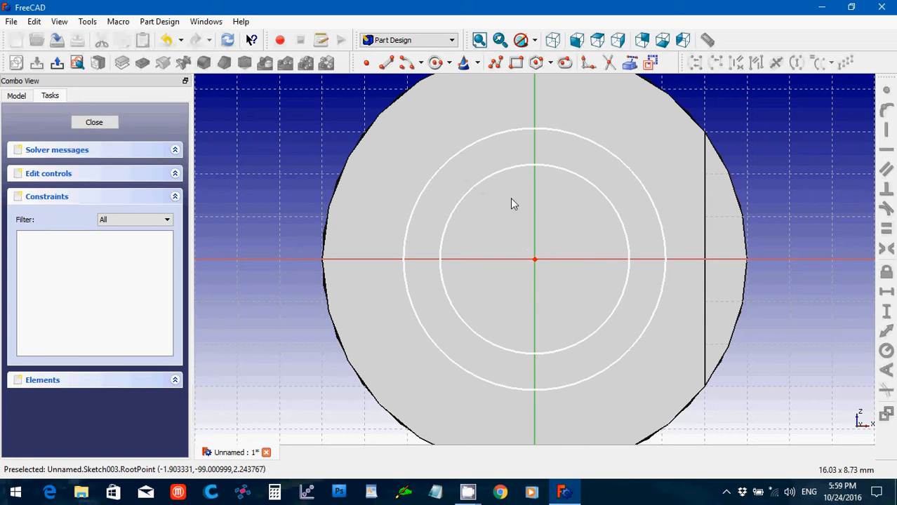
pyautogui.click(548, 280)
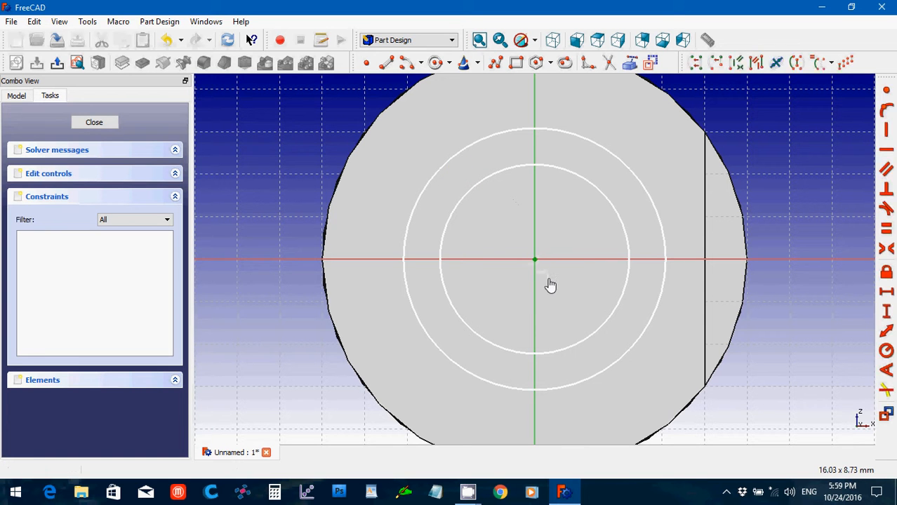
pyautogui.click(887, 92)
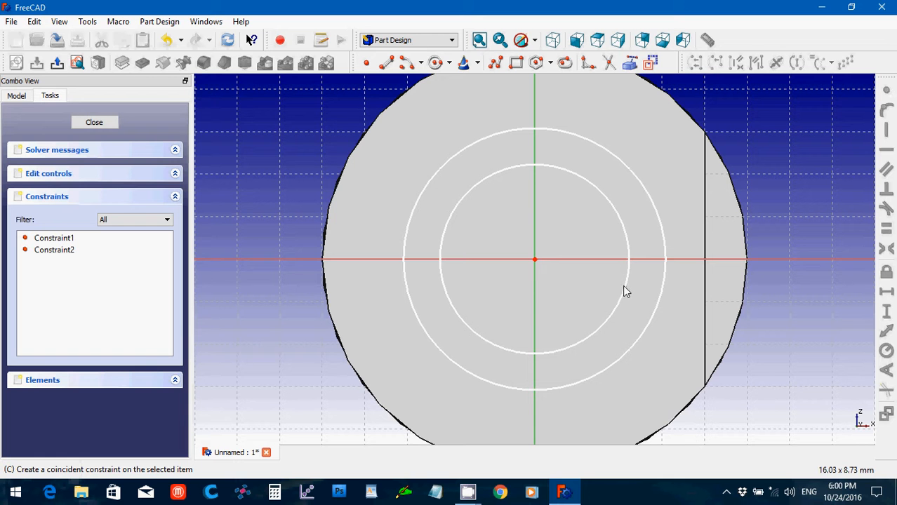
# - Constrain the outer circle's radius to 3.5 mm and the inner circle's radius to 1.5 mm
pyautogui.click(650, 323)
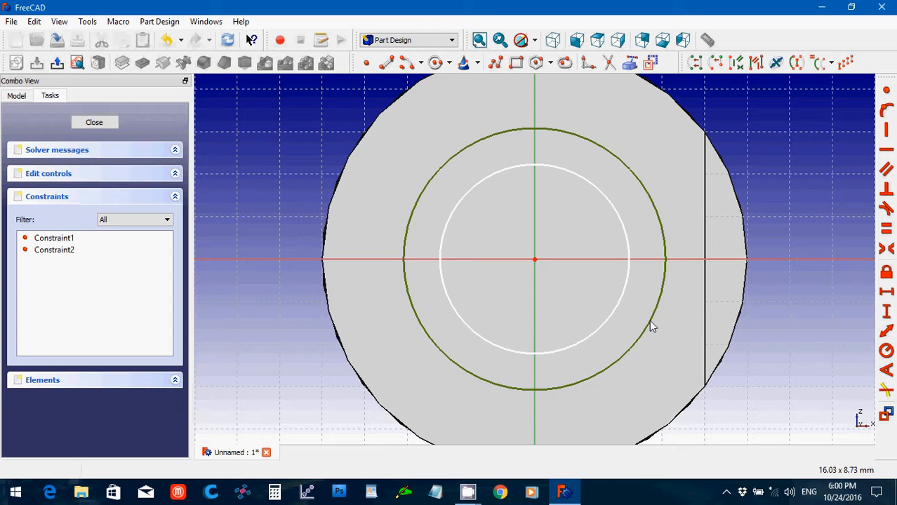
pyautogui.click(885, 353)
pyautogui.write('3.5mm')
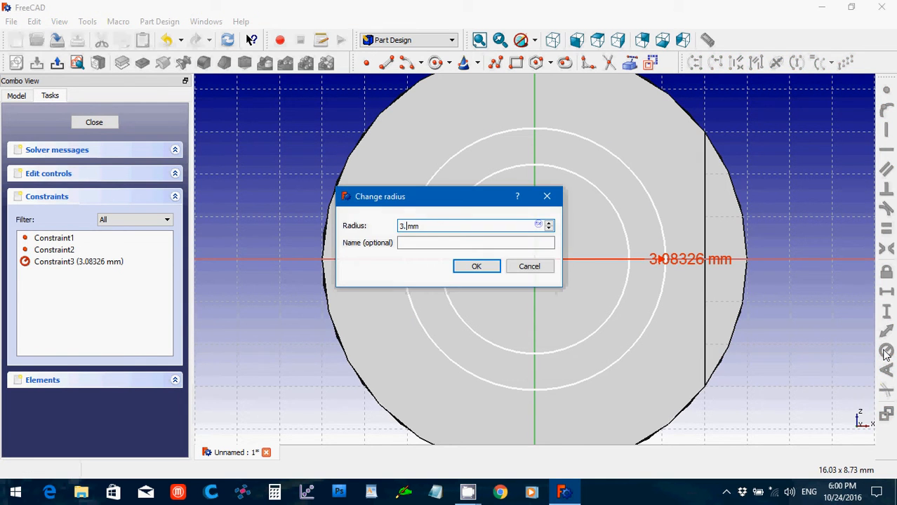
pyautogui.press('Return')
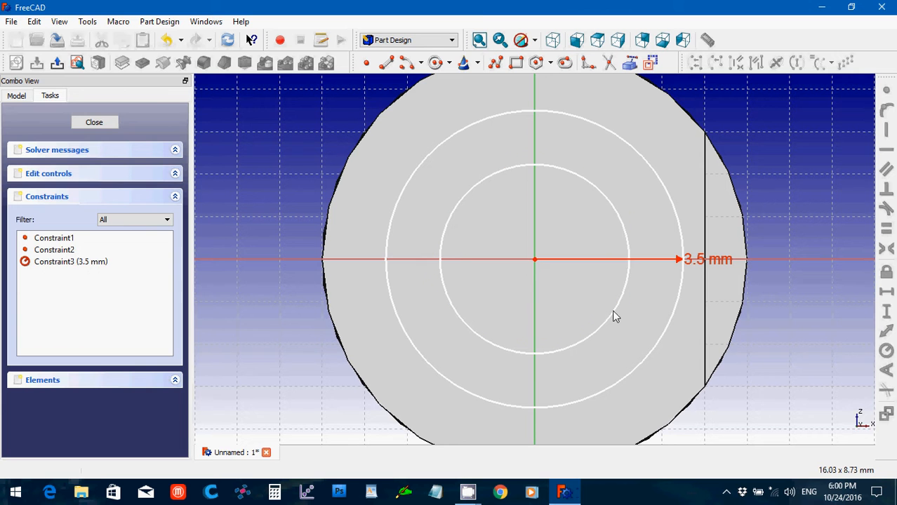
pyautogui.click(613, 309)
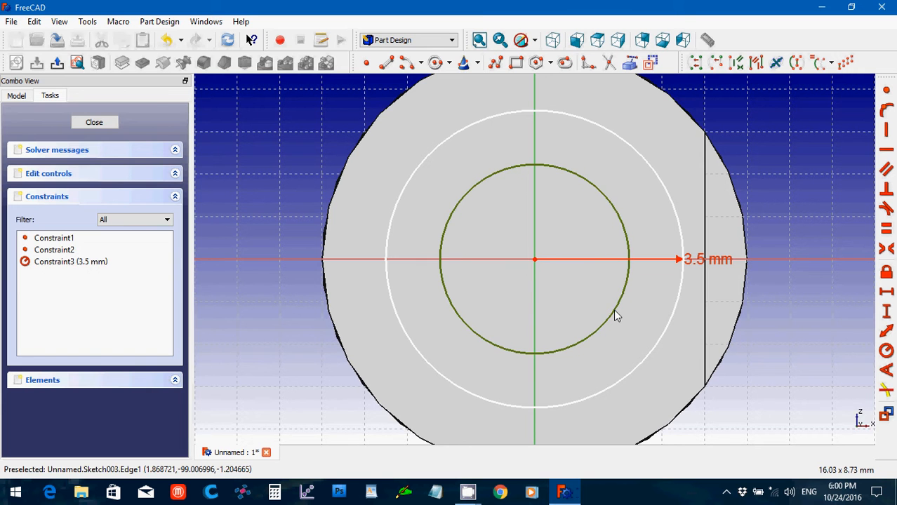
pyautogui.click(887, 352)
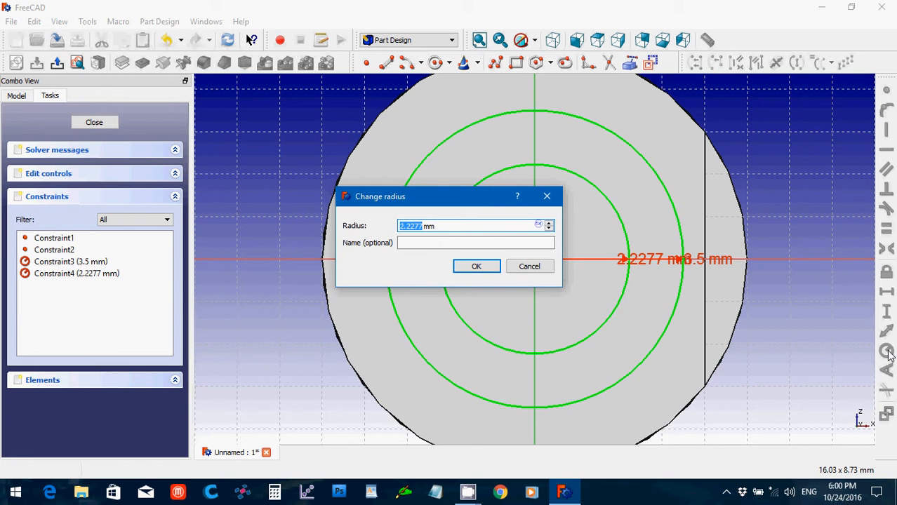
pyautogui.write('1.5')
pyautogui.press('Return')
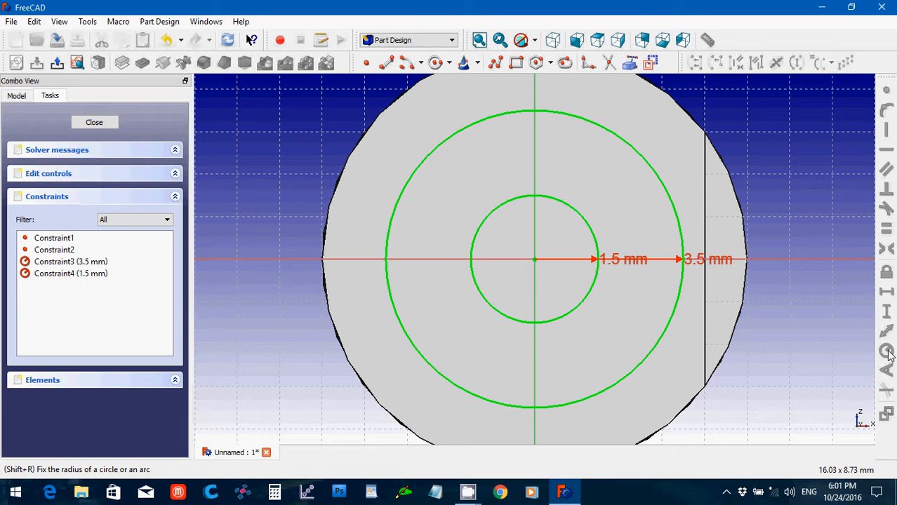
# - Finish the concentric-circle sketch and pad it to a length of 10 mm
pyautogui.click(95, 123)
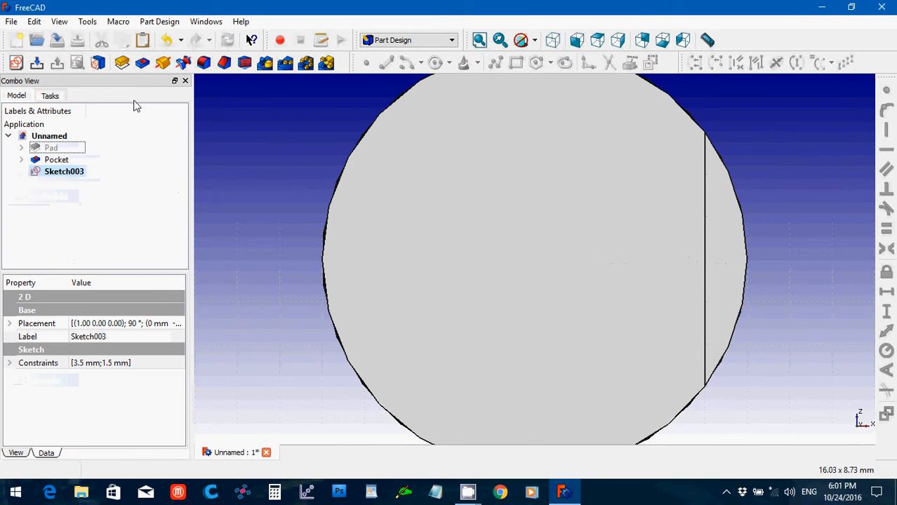
pyautogui.click(123, 64)
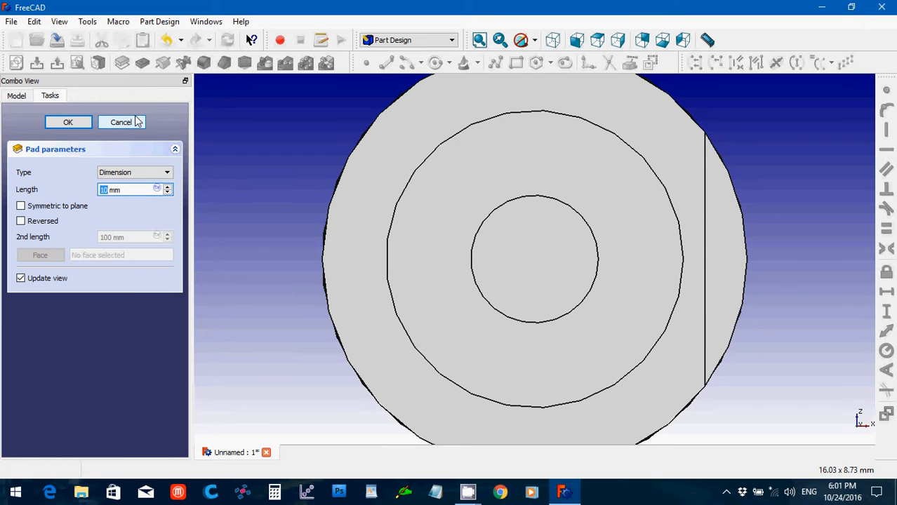
pyautogui.write('10')
pyautogui.press('Return')
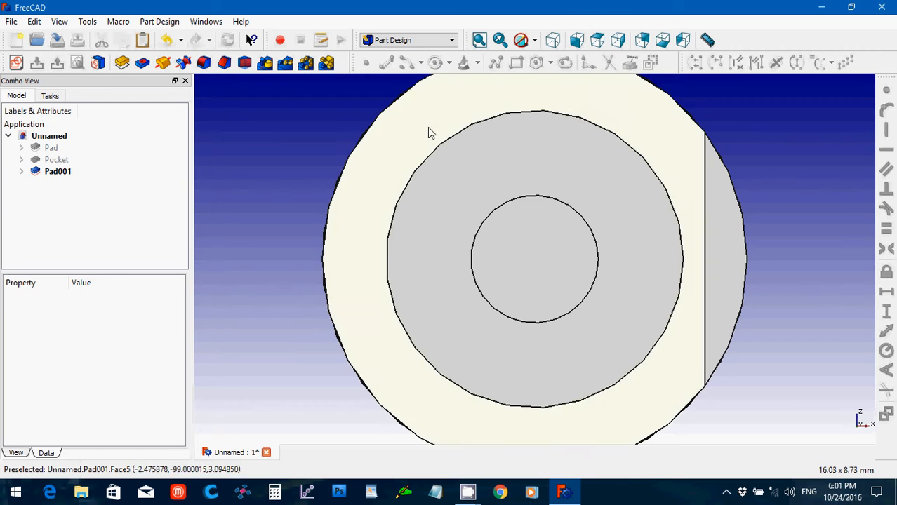
# - Chamfer the outer circular edge at the free end of the padded ring with a size of 1 mm
pyautogui.click(561, 120)
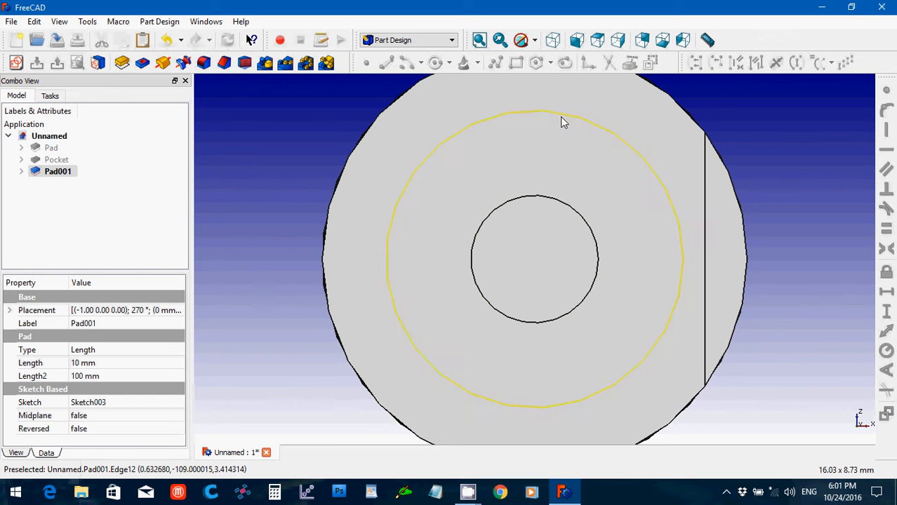
pyautogui.click(558, 119)
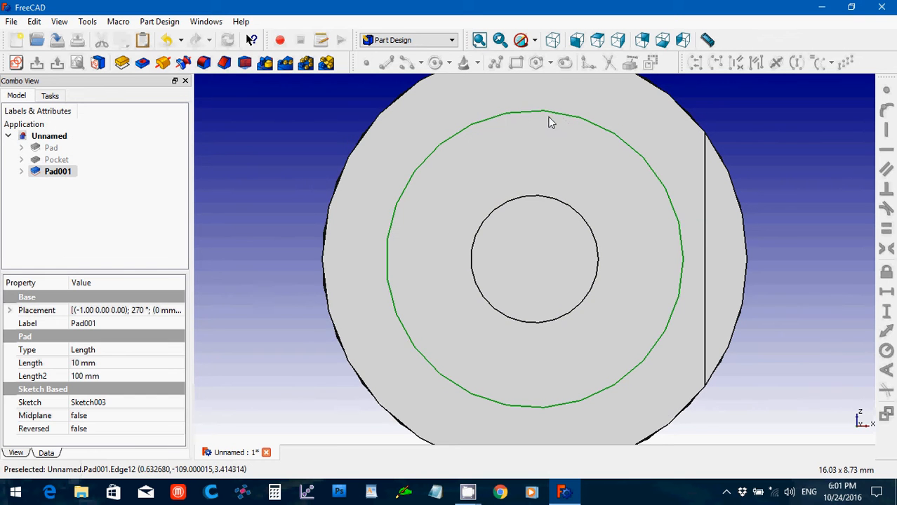
pyautogui.click(225, 63)
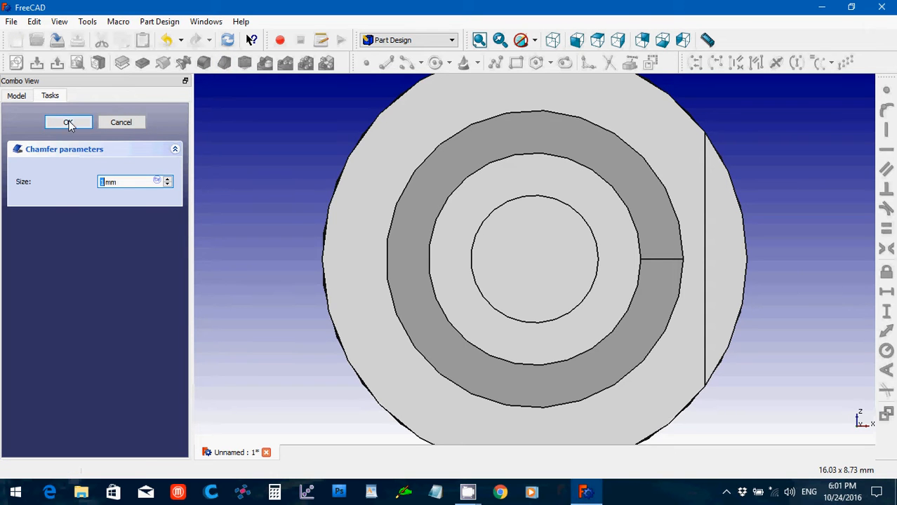
pyautogui.click(68, 123)
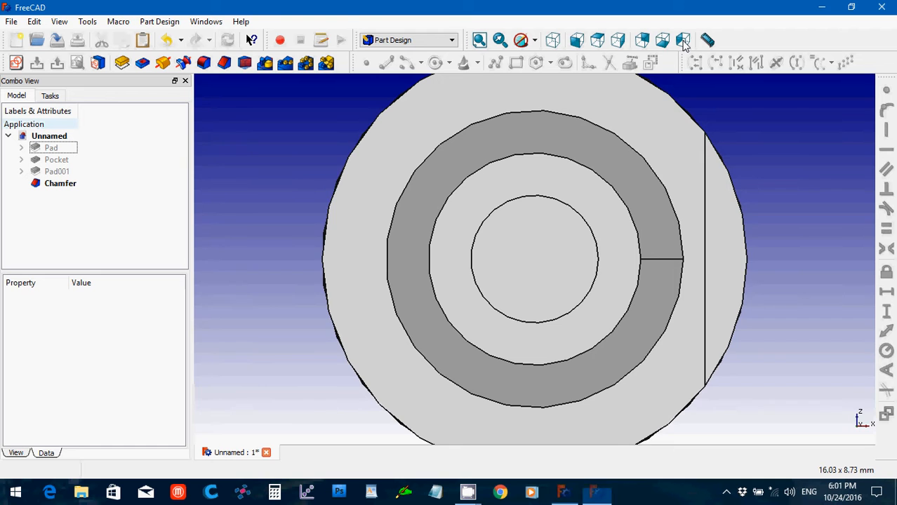
pyautogui.click(683, 41)
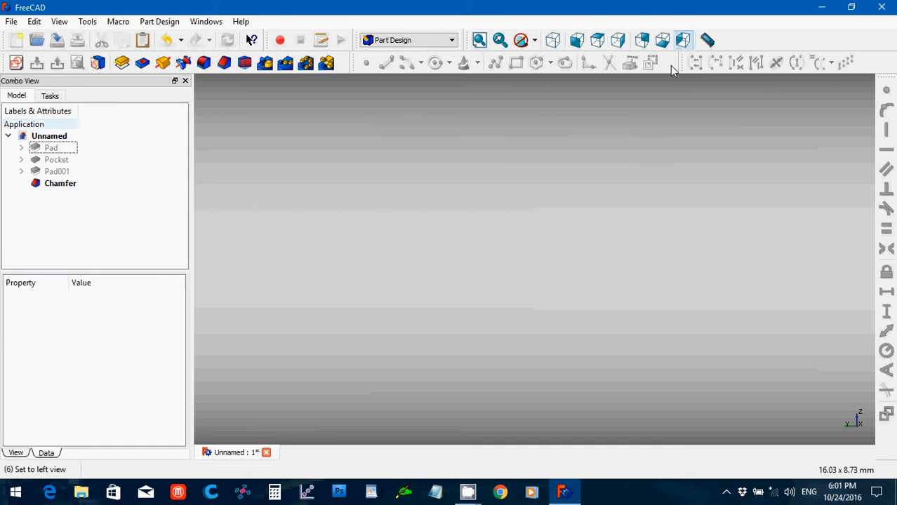
pyautogui.click(642, 40)
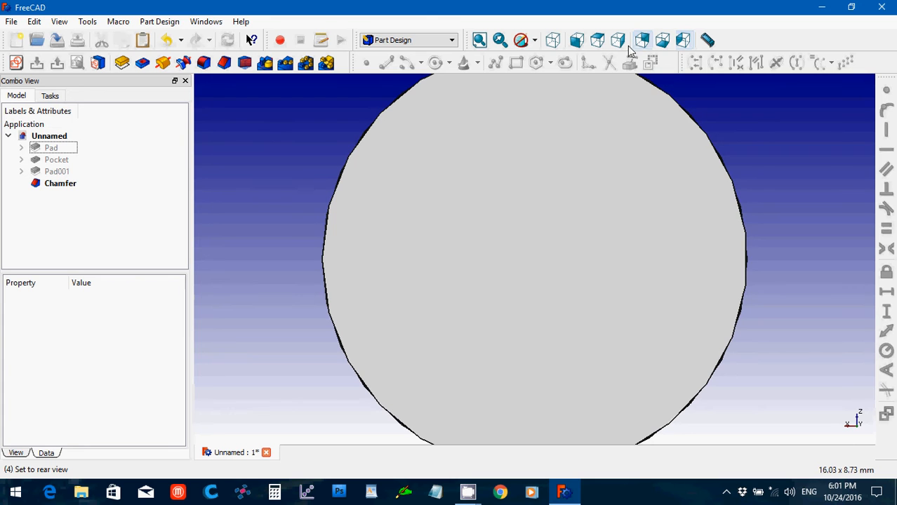
pyautogui.click(442, 249)
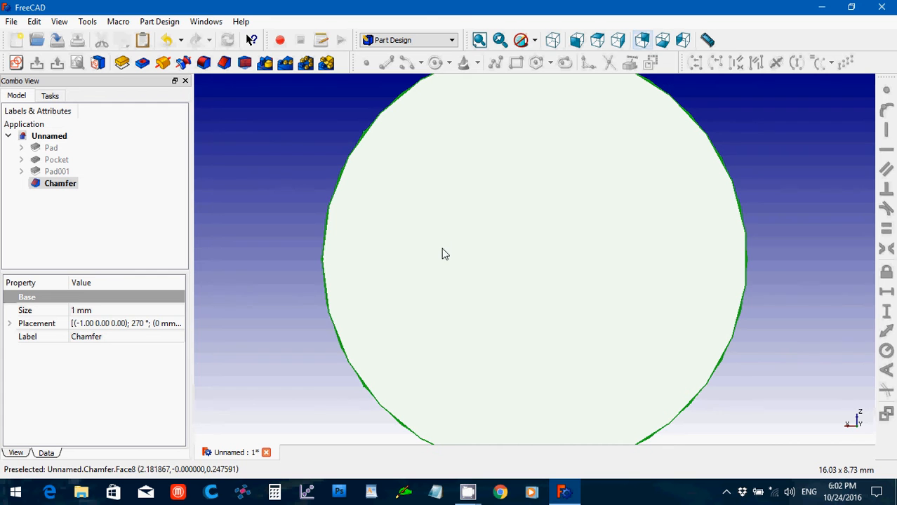
pyautogui.click(16, 63)
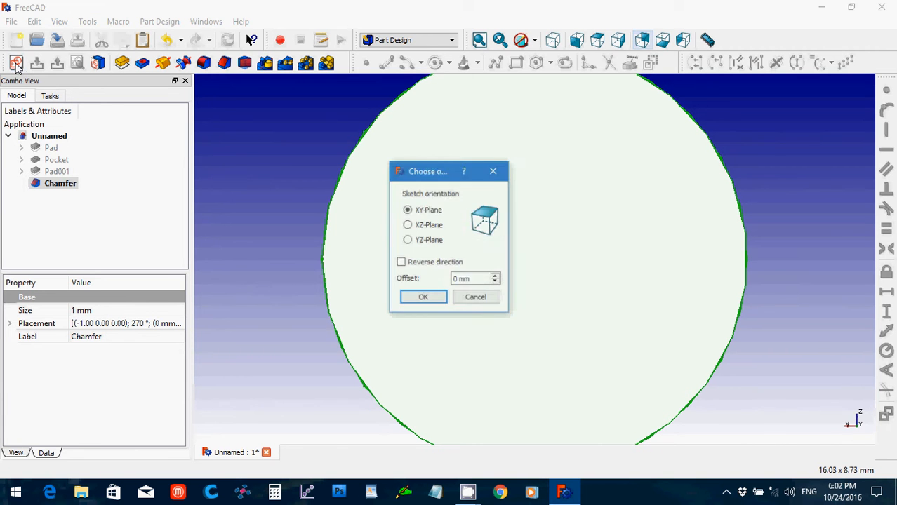
pyautogui.click(476, 299)
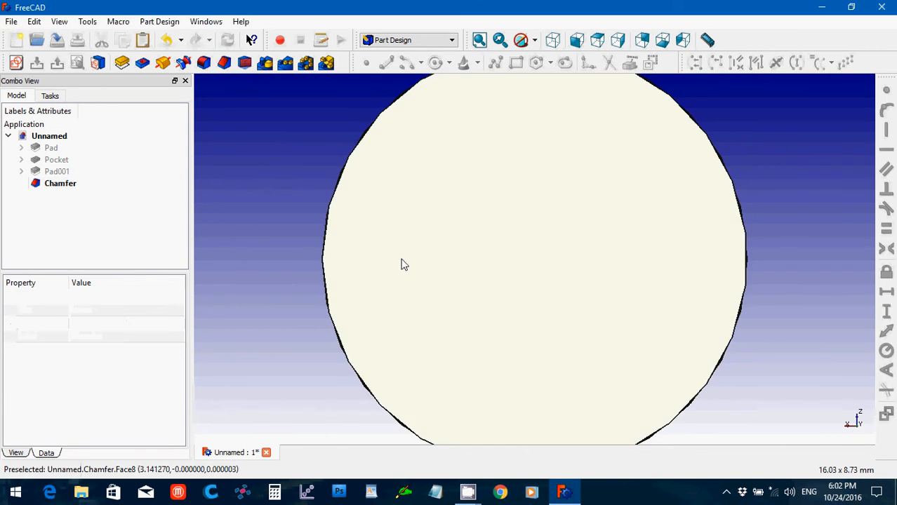
pyautogui.click(404, 264)
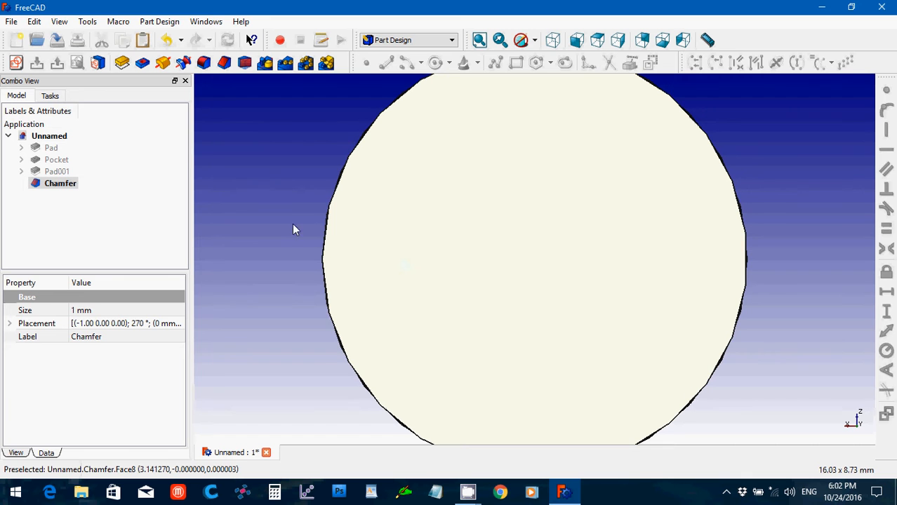
pyautogui.click(16, 63)
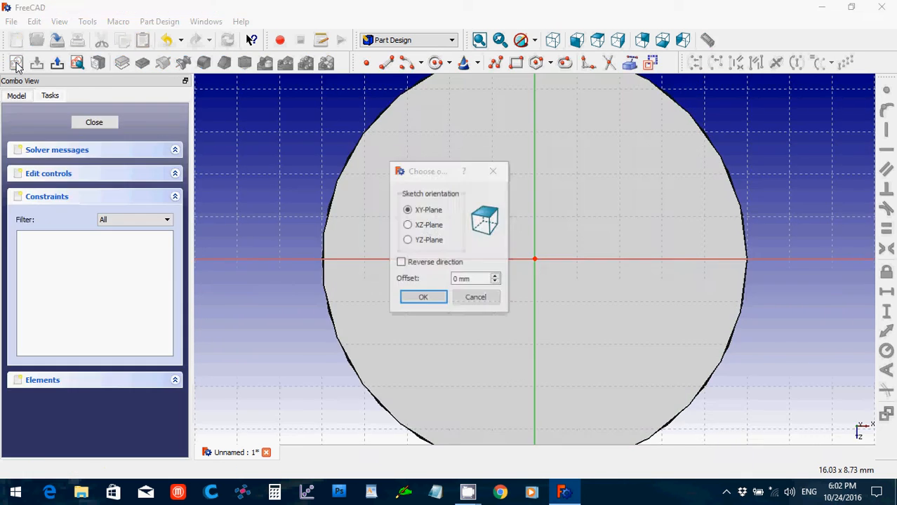
pyautogui.click(475, 299)
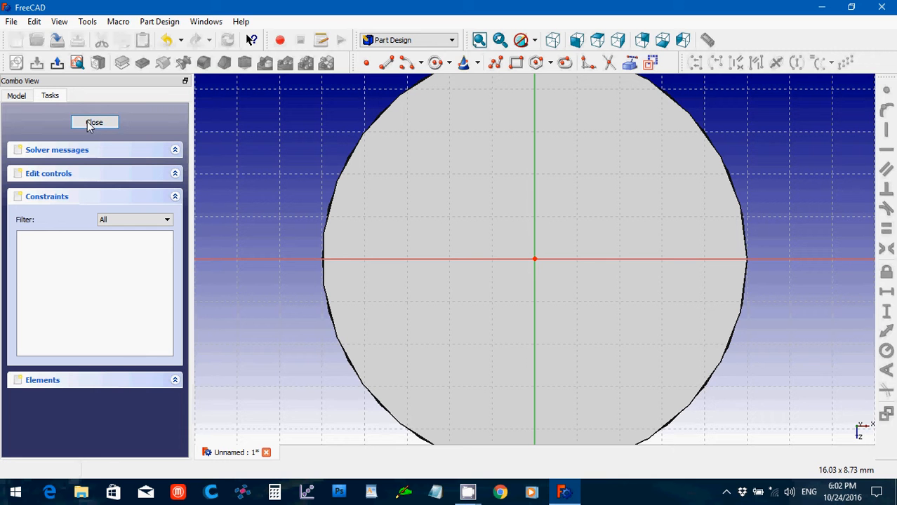
pyautogui.click(90, 125)
pyautogui.click(64, 196)
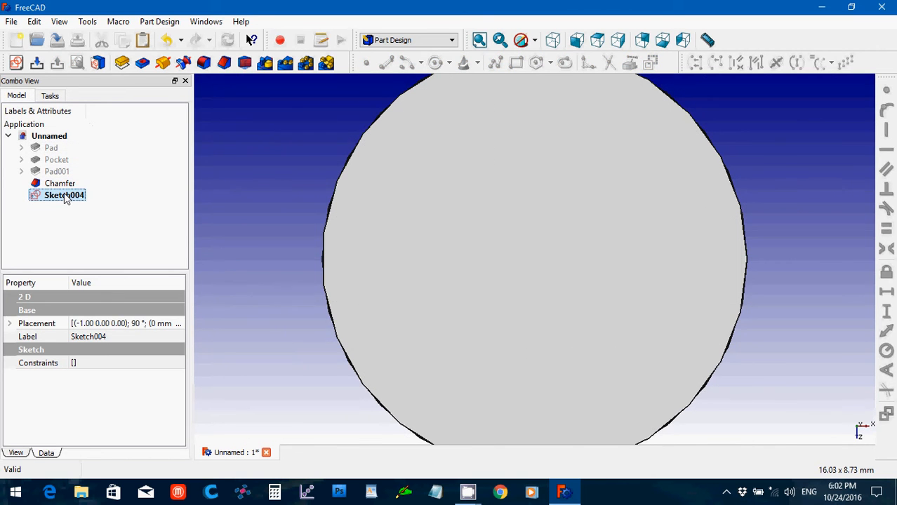
pyautogui.press('Delete')
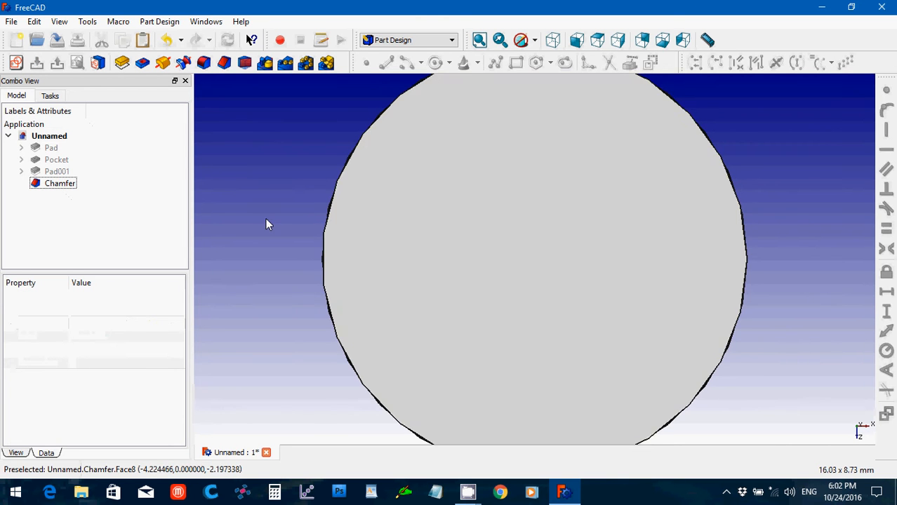
# - Create a sketch on the rod's rear end face and draw a circle of about 2.5 mm radius centred near the origin
pyautogui.scroll(-2, 266, 220)
pyautogui.click(486, 267)
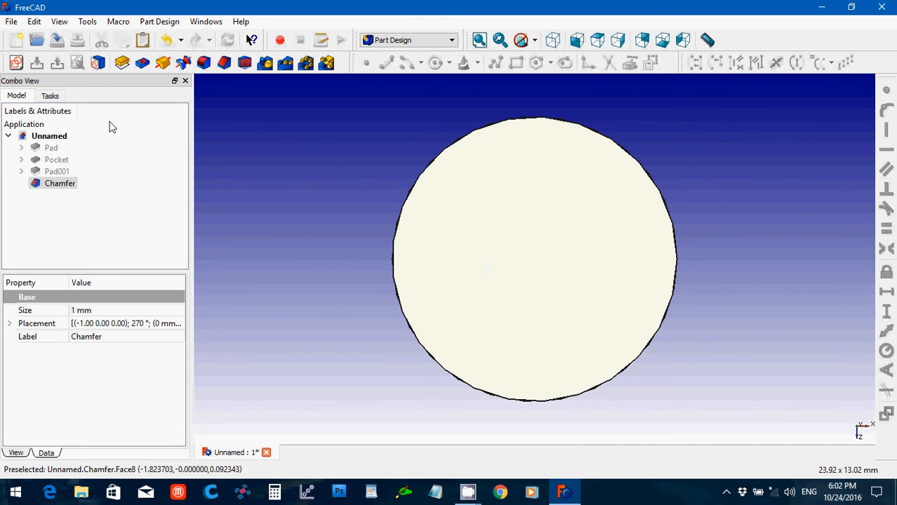
pyautogui.click(15, 63)
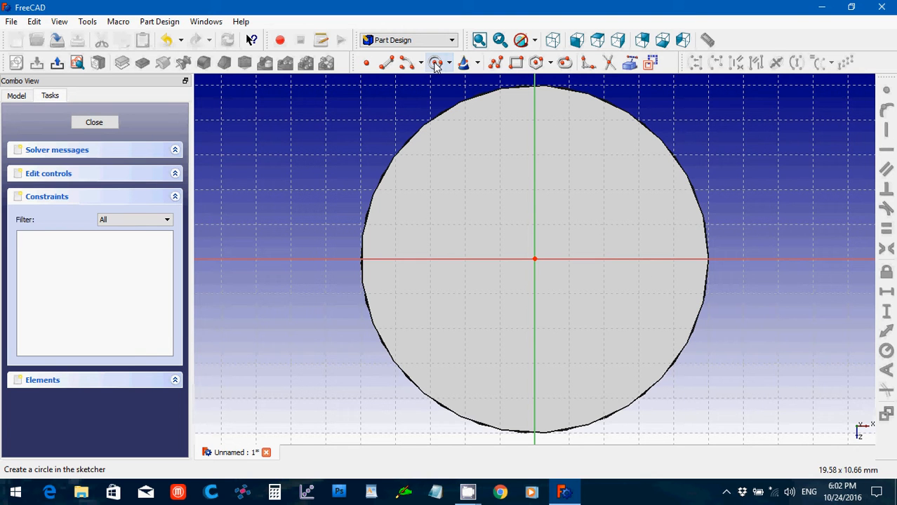
pyautogui.click(436, 65)
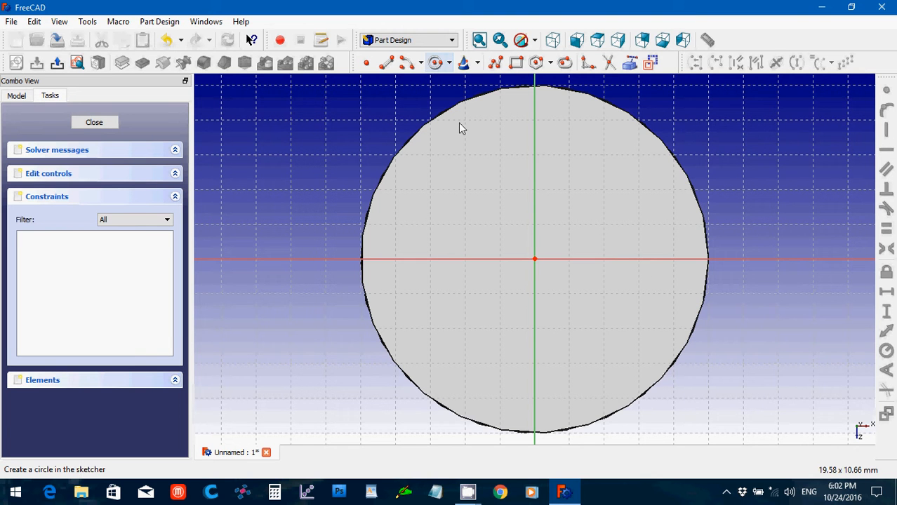
pyautogui.click(534, 259)
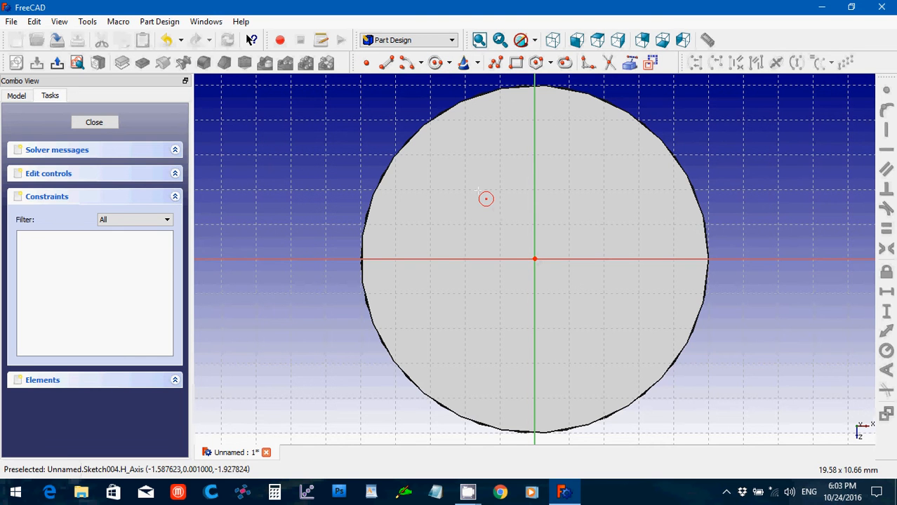
pyautogui.click(480, 191)
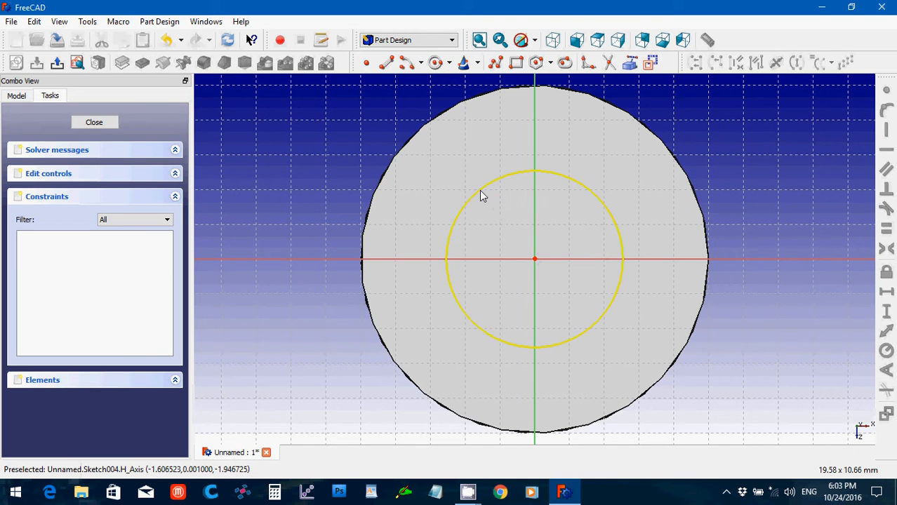
# - Set the circle's radius to 2.5 mm and constrain its centre coincident with the origin
pyautogui.click(886, 353)
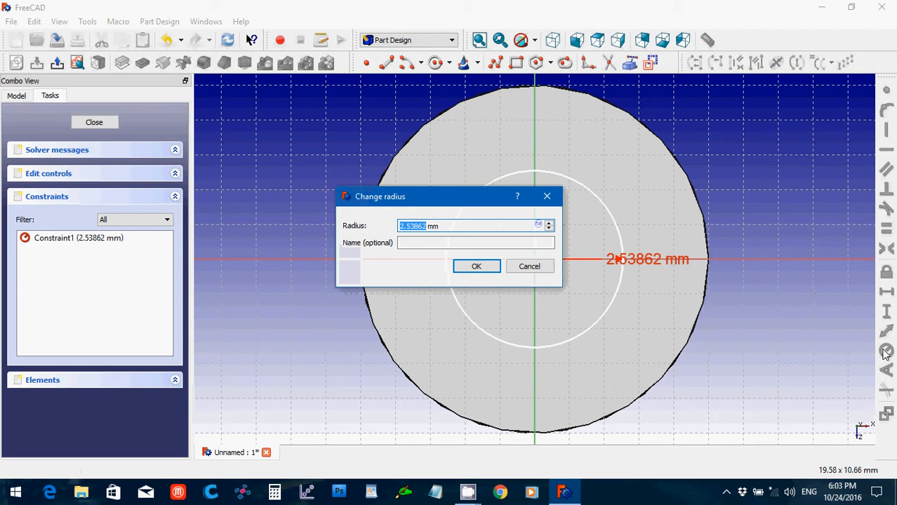
pyautogui.write('2.5')
pyautogui.press('Return')
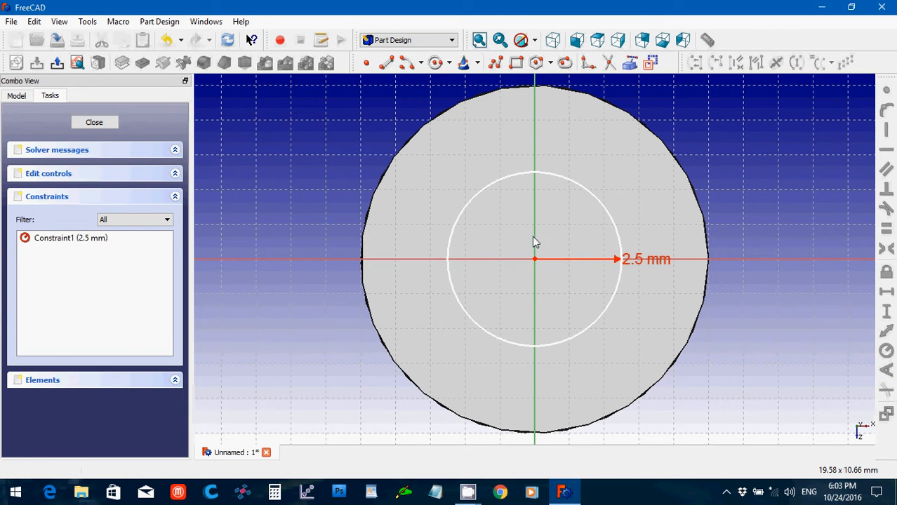
pyautogui.moveTo(526, 239); pyautogui.dragTo(550, 280)
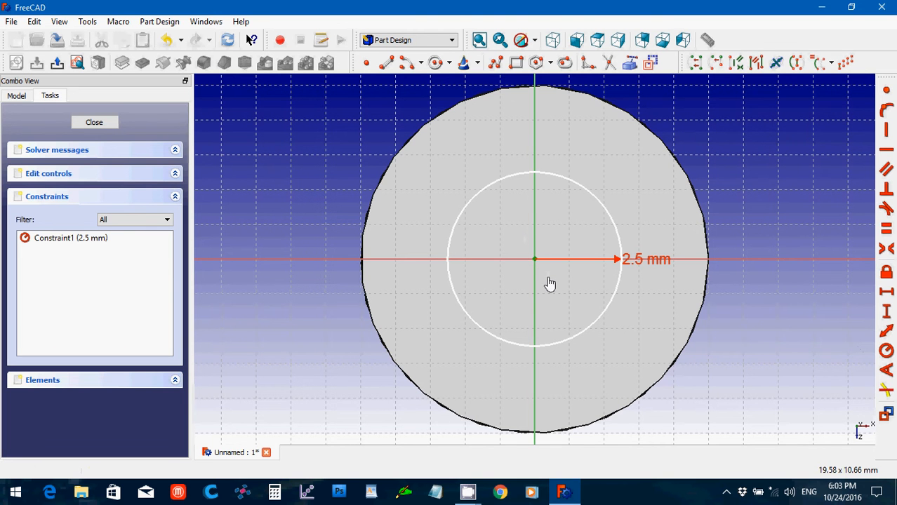
pyautogui.click(887, 94)
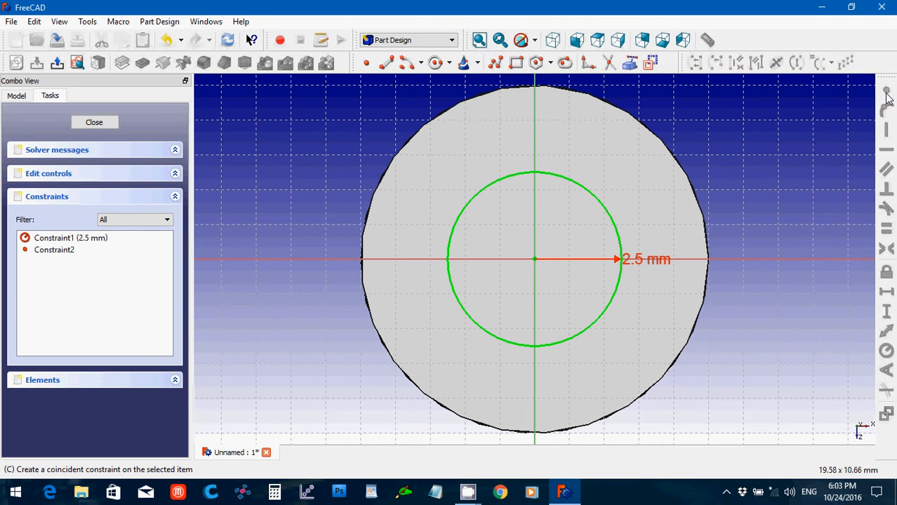
# - Finish the circle sketch on the rod's rear end face and pad it to a length of 1 mm
pyautogui.click(105, 122)
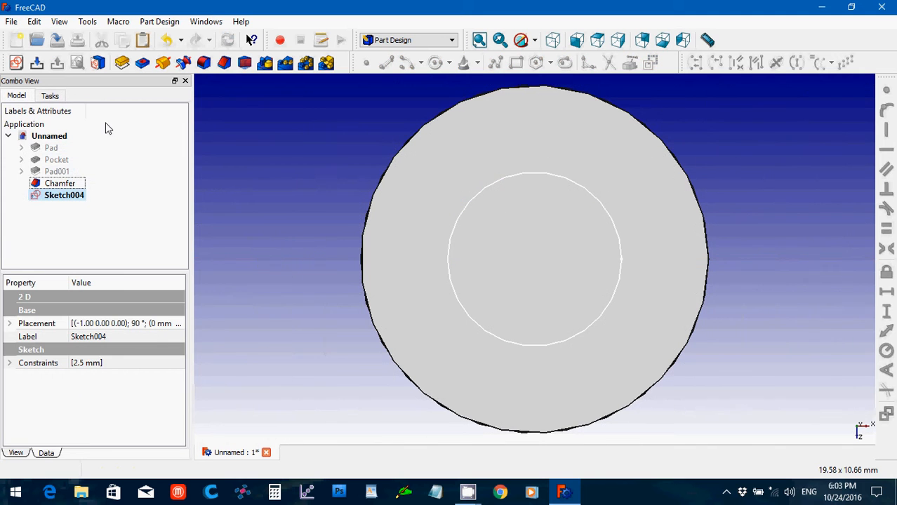
pyautogui.click(122, 64)
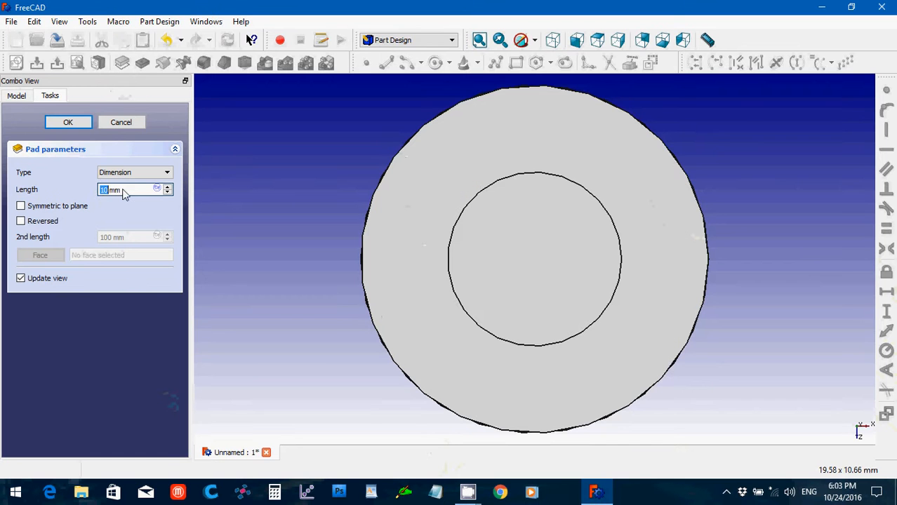
pyautogui.moveTo(123, 193); pyautogui.dragTo(78, 189)
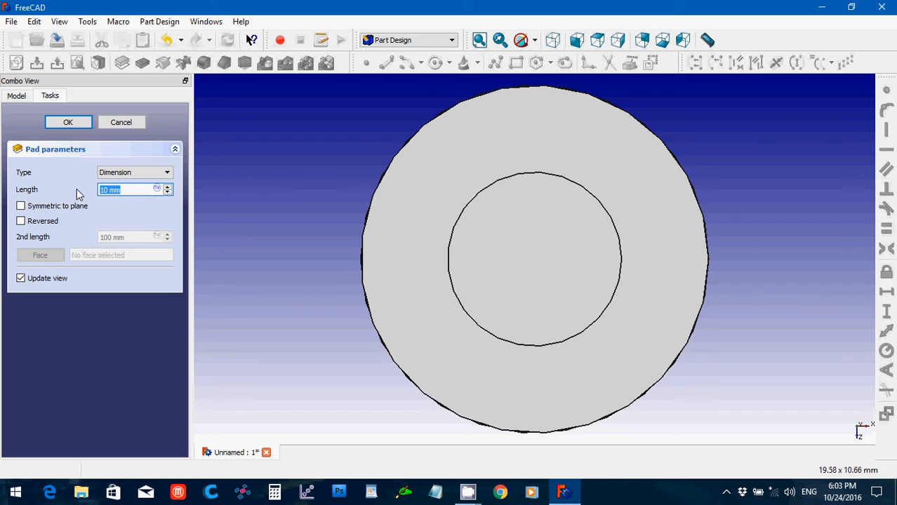
pyautogui.write('1')
pyautogui.click(80, 128)
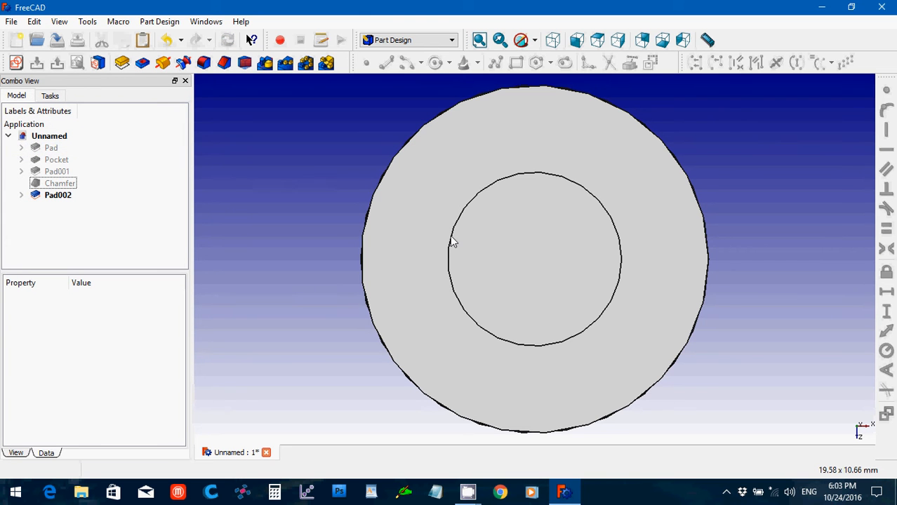
# - Chamfer the circular edge at the free end of the short rear pad with a size of 0.75 mm
pyautogui.click(454, 300)
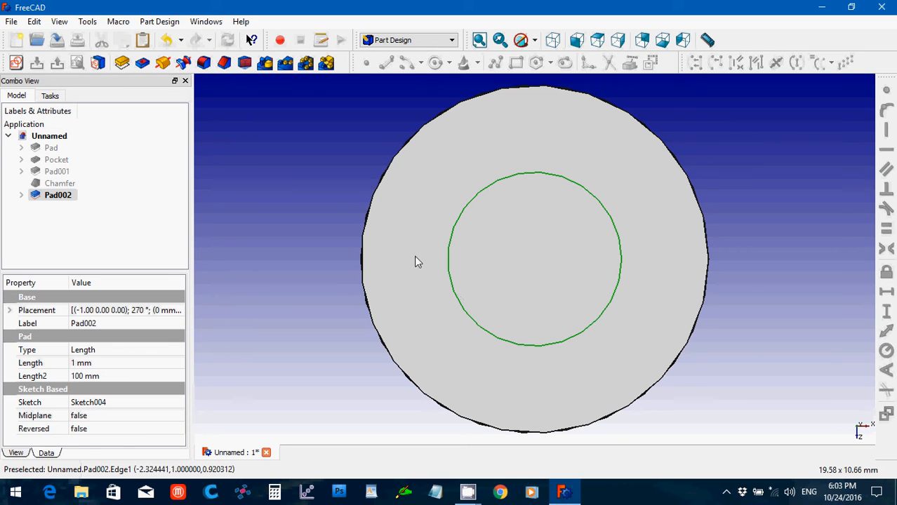
pyautogui.click(225, 63)
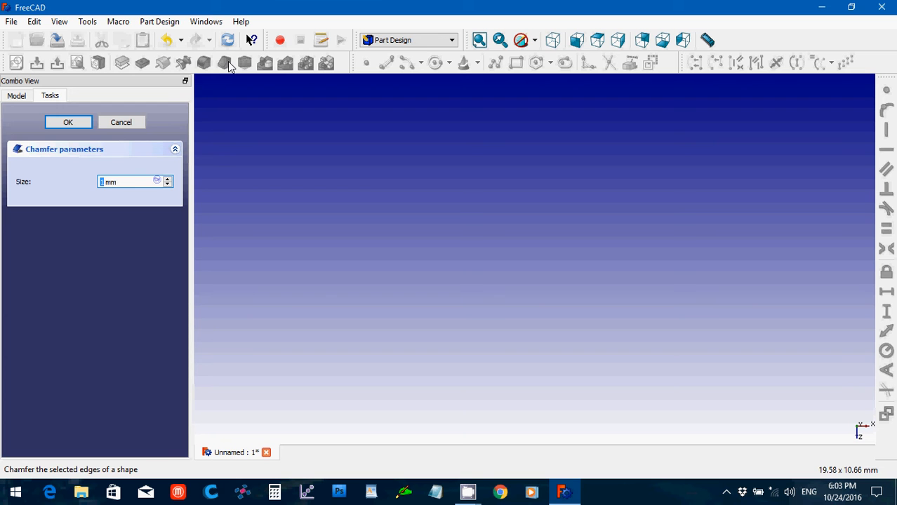
pyautogui.write('0.75')
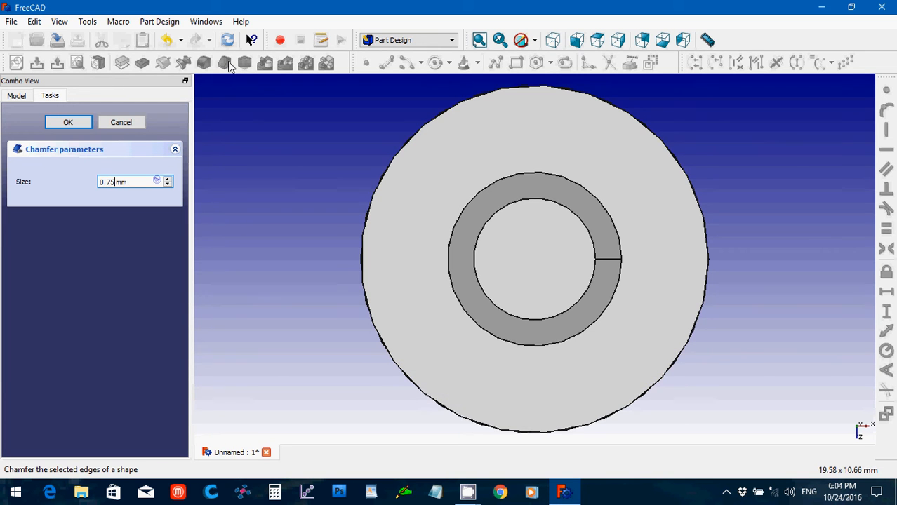
pyautogui.click(68, 123)
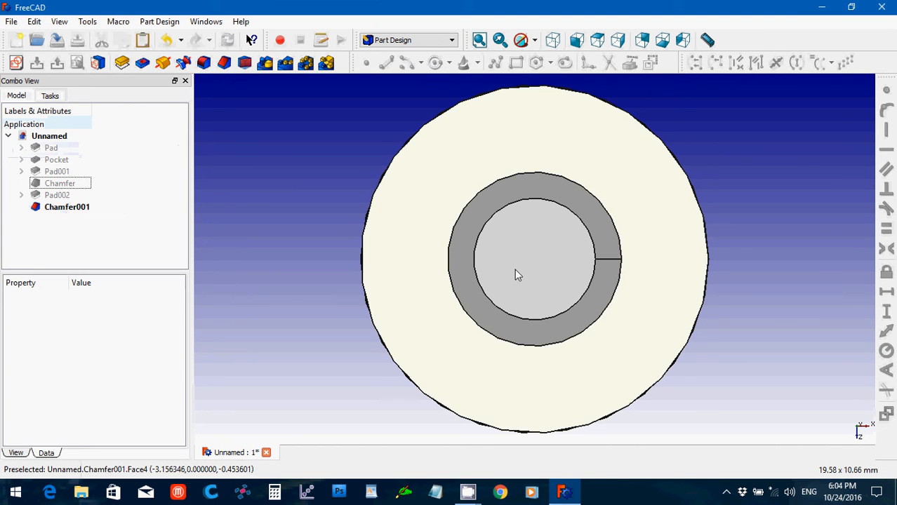
# - Create a sketch on the flat end face of the chamfered rear pad and draw a circle of about 1.2 mm radius centred on the origin
pyautogui.click(517, 273)
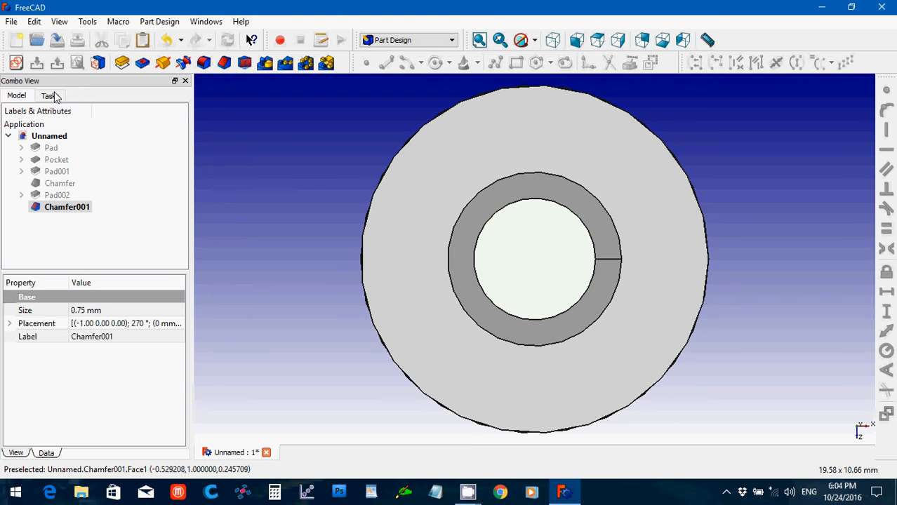
pyautogui.click(16, 63)
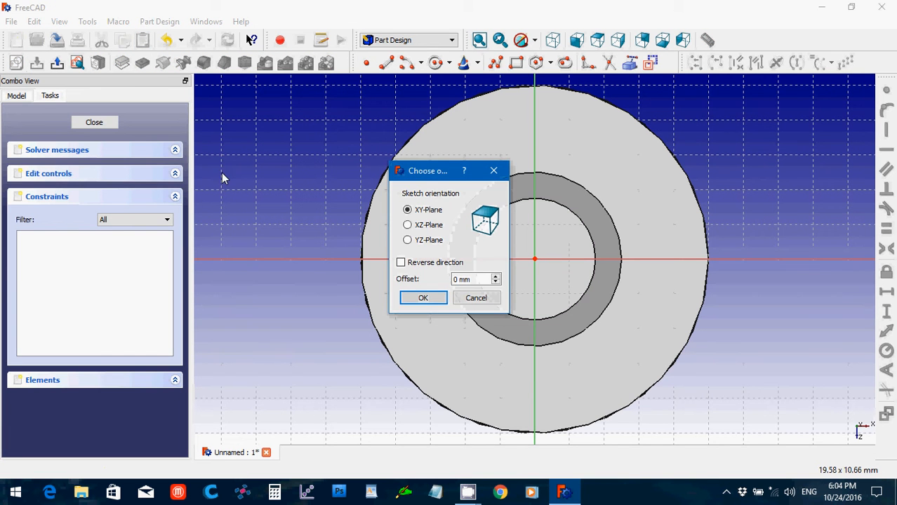
pyautogui.click(469, 303)
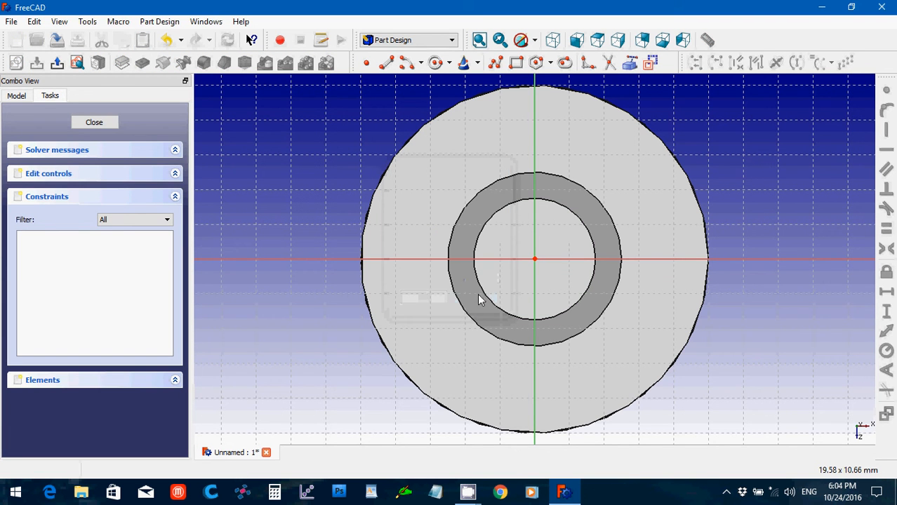
pyautogui.click(436, 63)
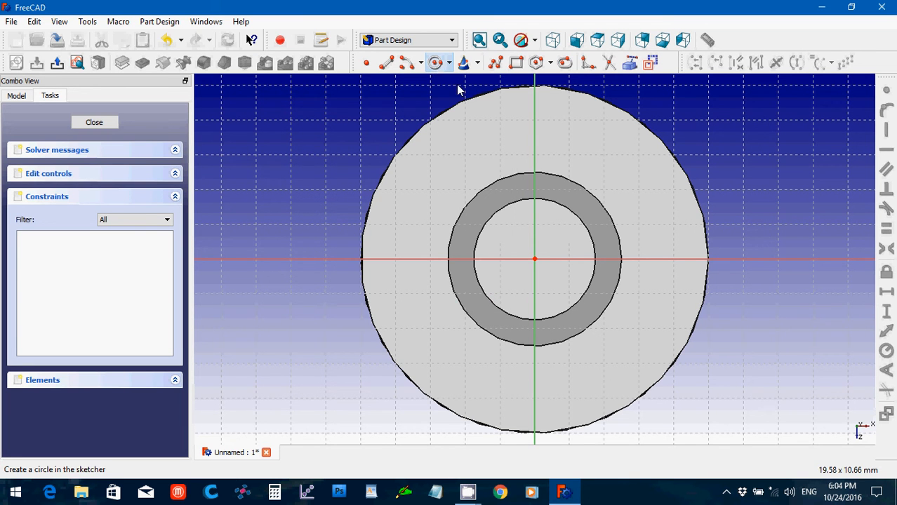
pyautogui.click(535, 259)
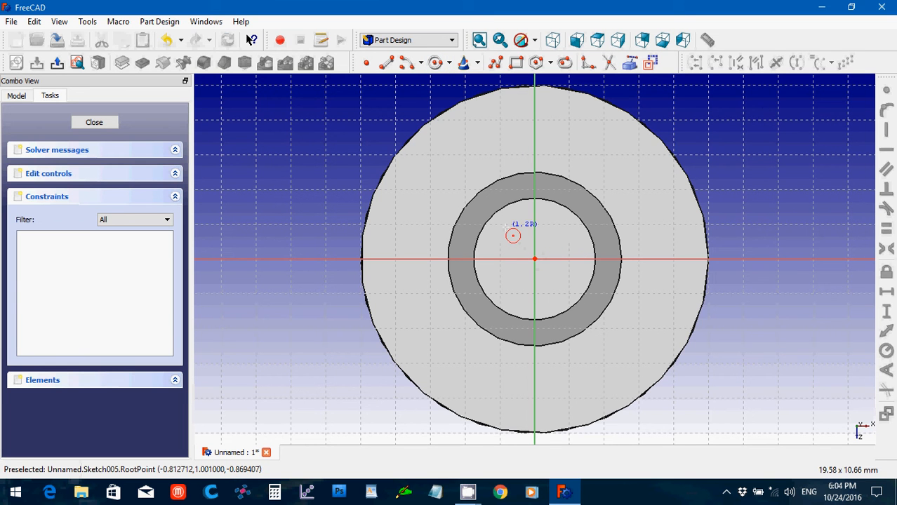
pyautogui.click(506, 226)
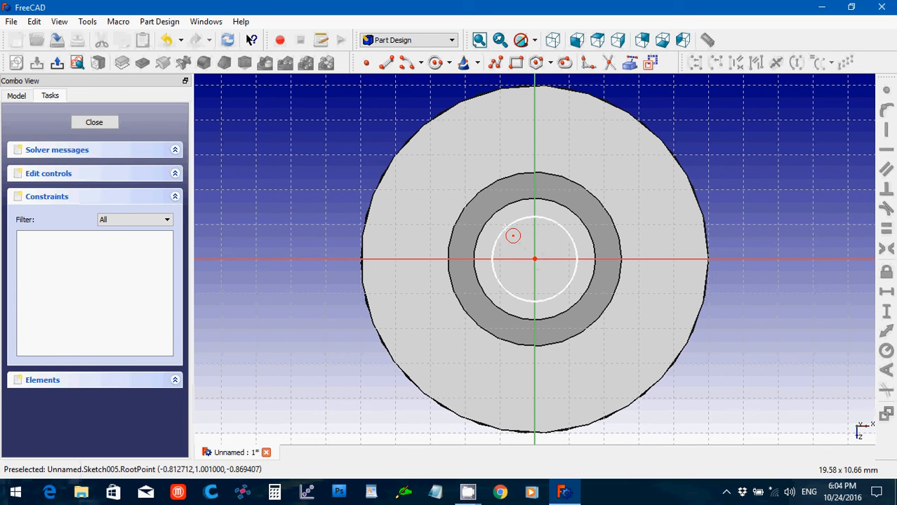
# - Constrain the radius of the new circle to 1.5 mm
pyautogui.click(567, 236)
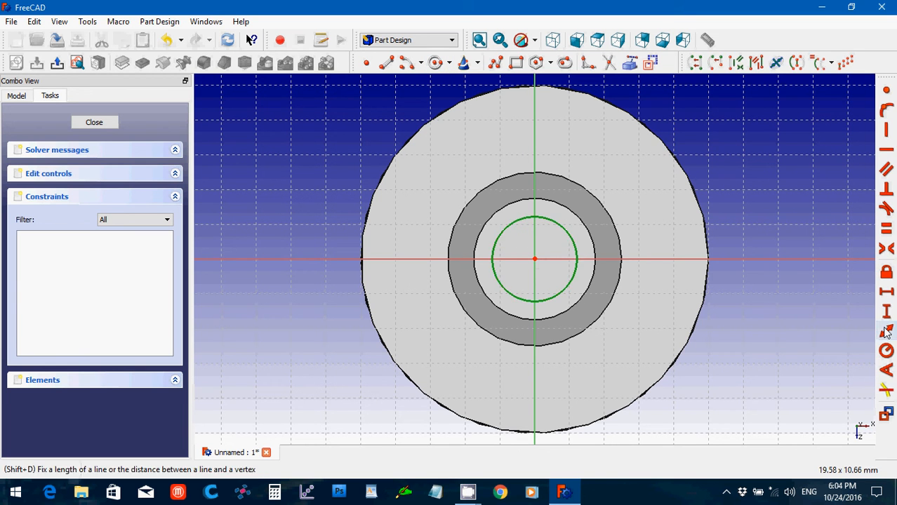
pyautogui.click(886, 351)
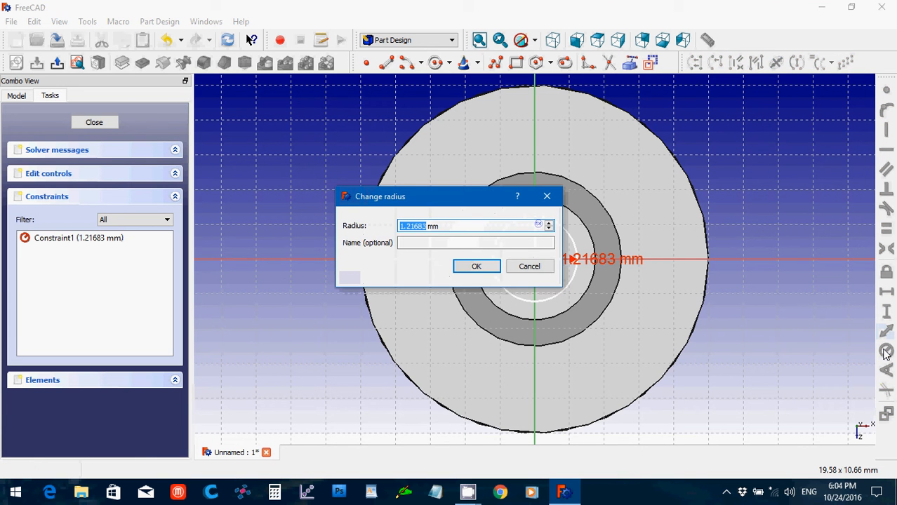
pyautogui.write('1.5')
pyautogui.press('Return')
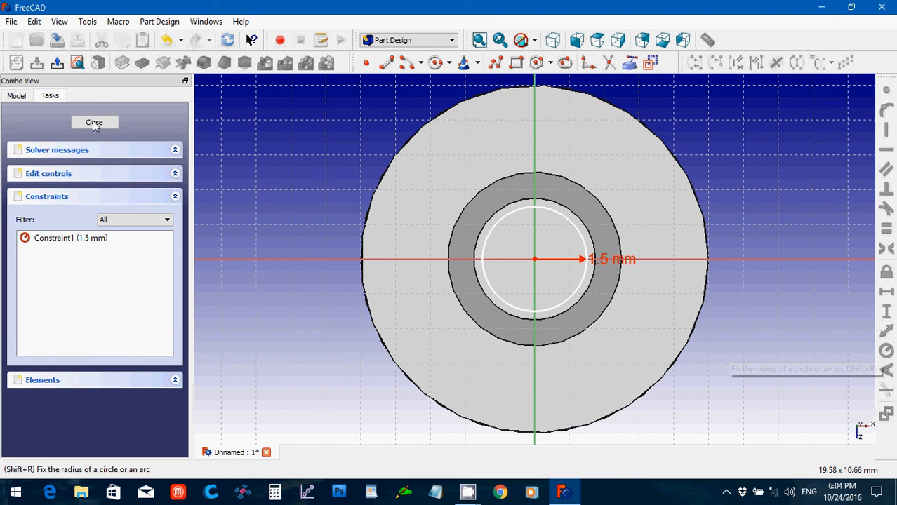
# - Finish the 1.5 mm radius circle sketch and cut it into the rear end as a pocket 10 mm long
pyautogui.click(95, 123)
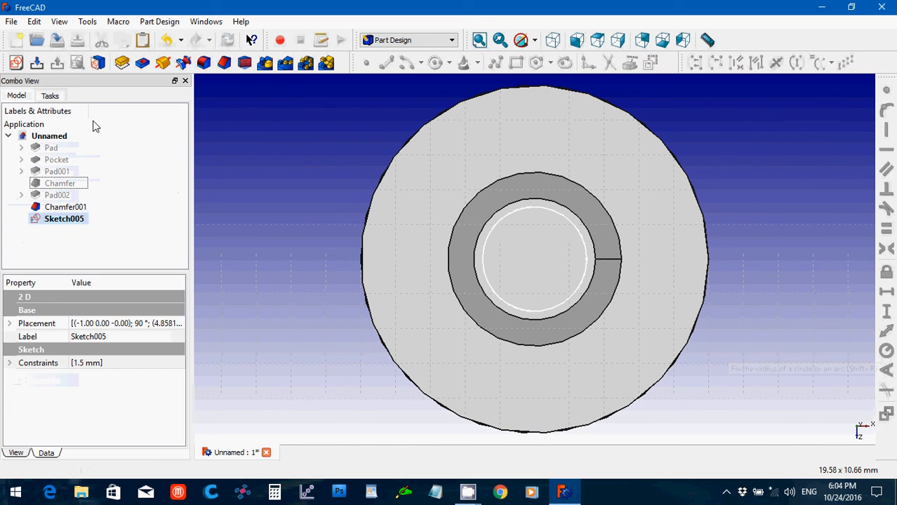
pyautogui.click(146, 64)
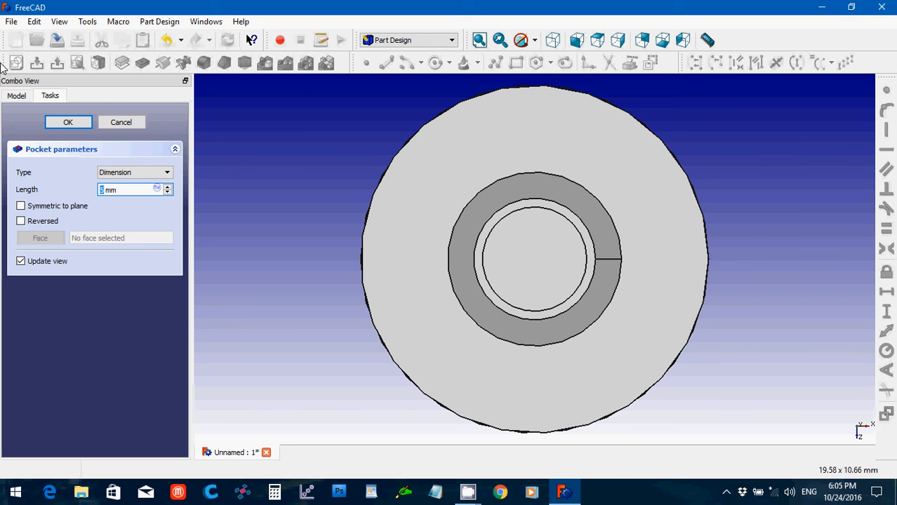
pyautogui.write('10')
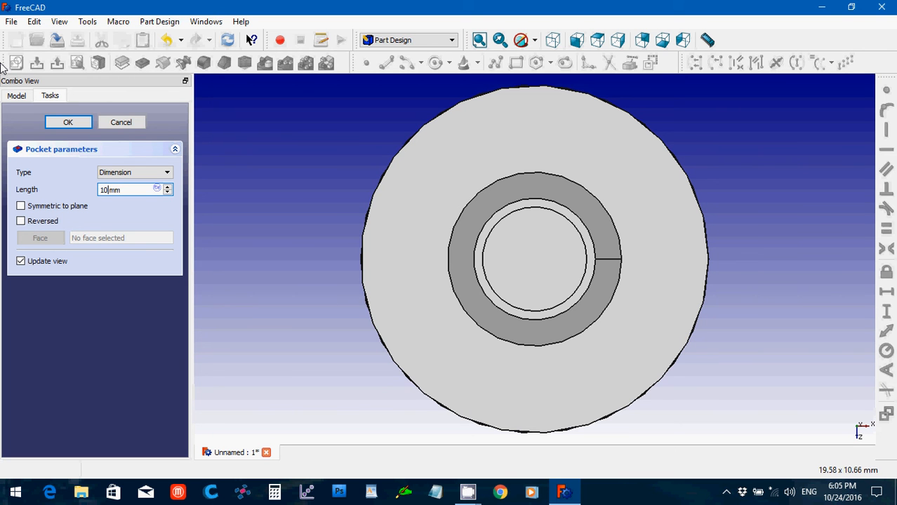
pyautogui.click(68, 123)
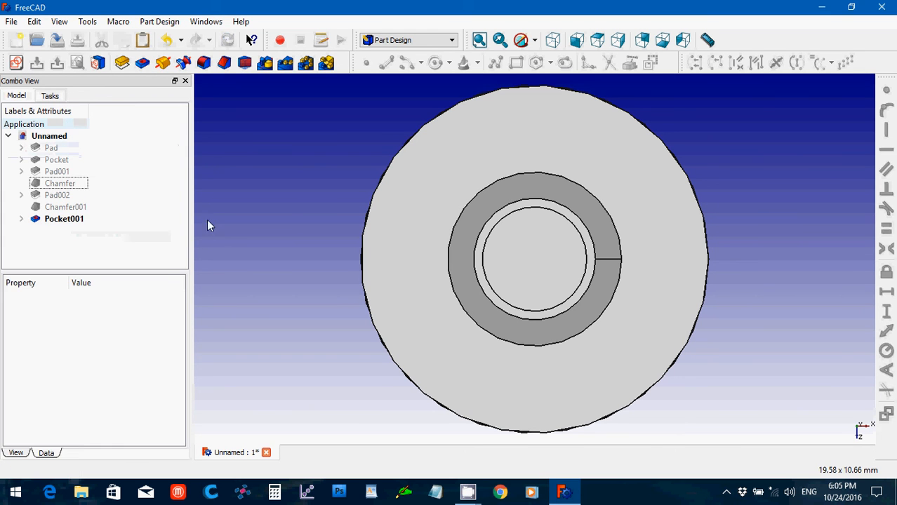
# - Show the whole rod in axonometric view and save the document under the new name Guide Rod Assembly Pt2 in the EngDesign Solidworks 2012 folder
pyautogui.click(553, 41)
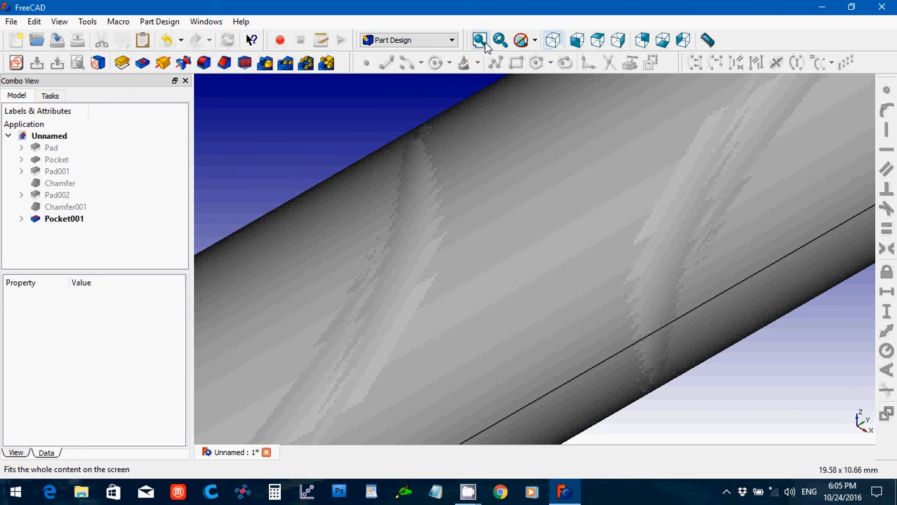
pyautogui.click(480, 40)
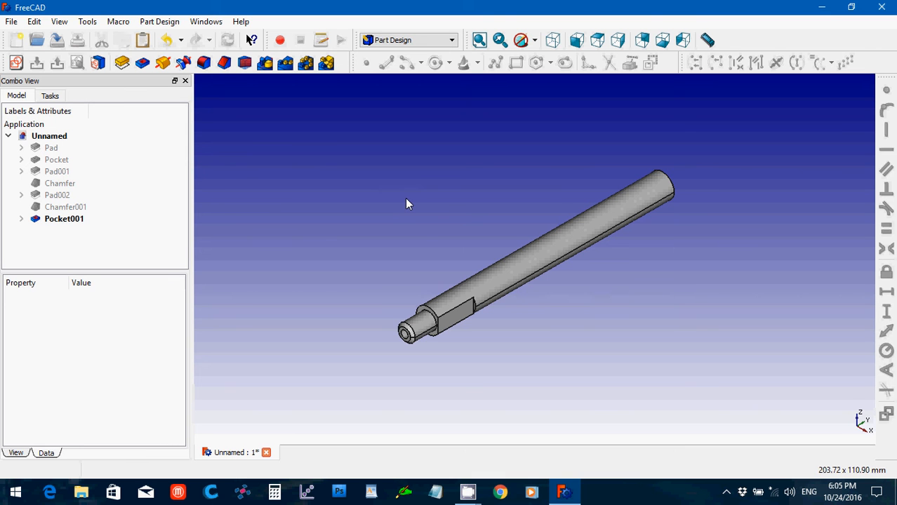
pyautogui.click(11, 21)
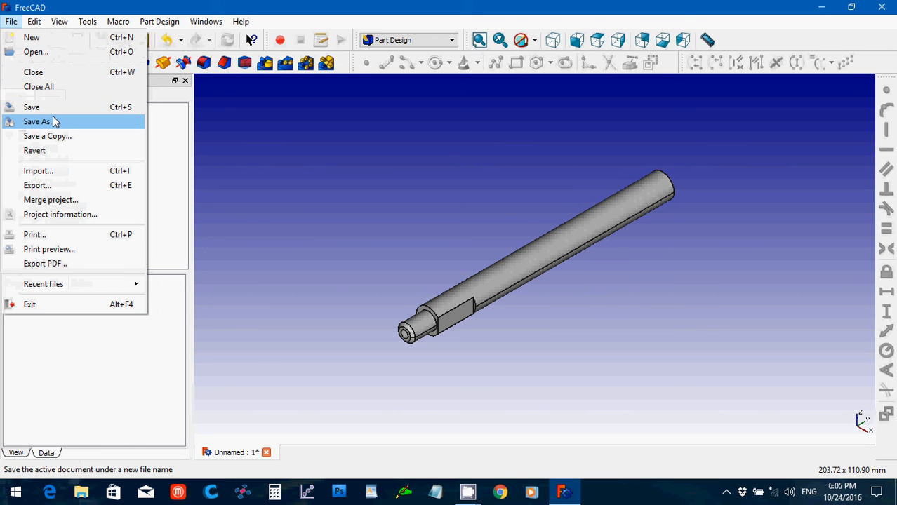
pyautogui.click(54, 117)
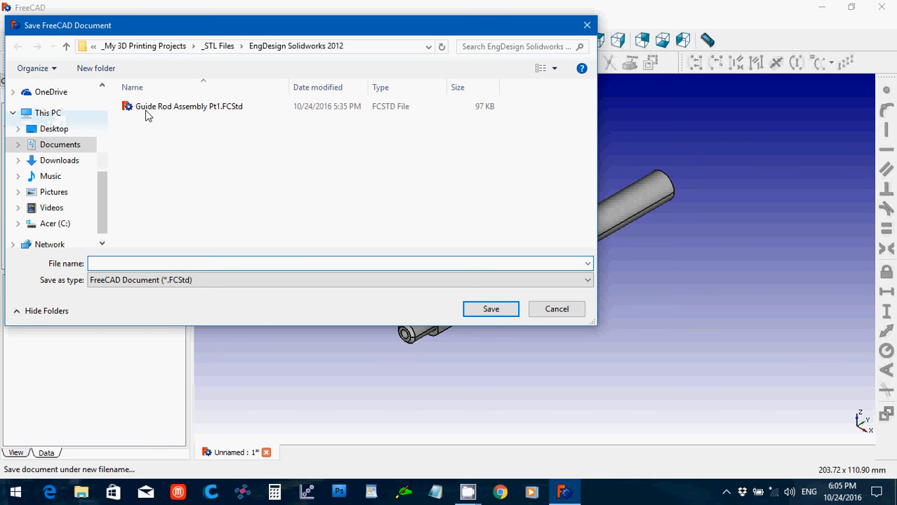
pyautogui.click(147, 112)
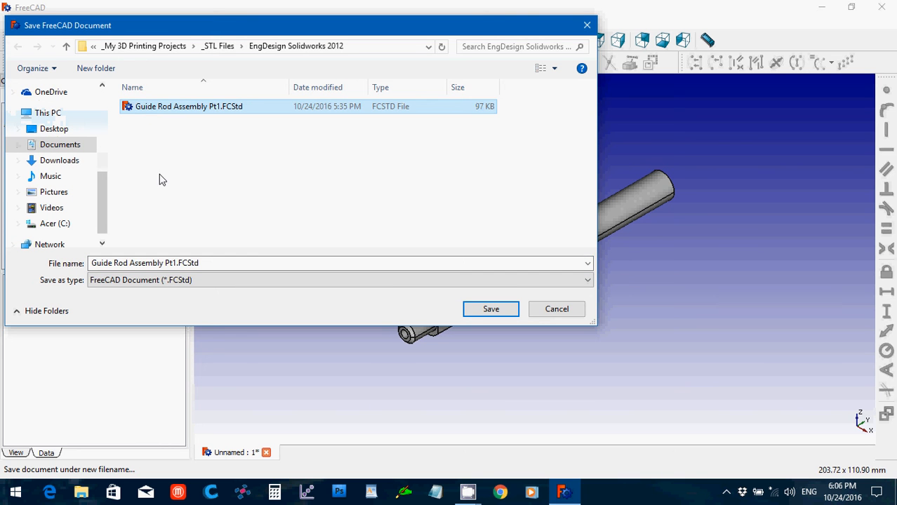
pyautogui.tripleClick(173, 263)
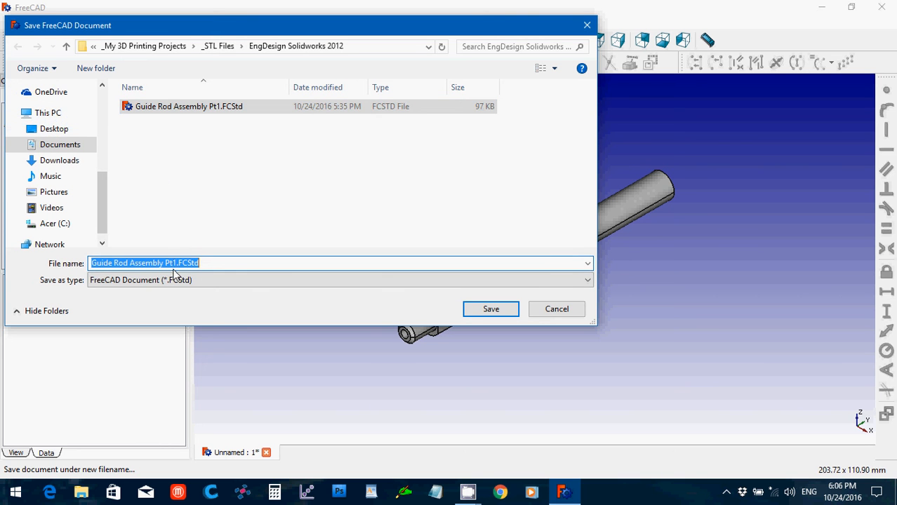
pyautogui.click(173, 263)
pyautogui.press('Delete')
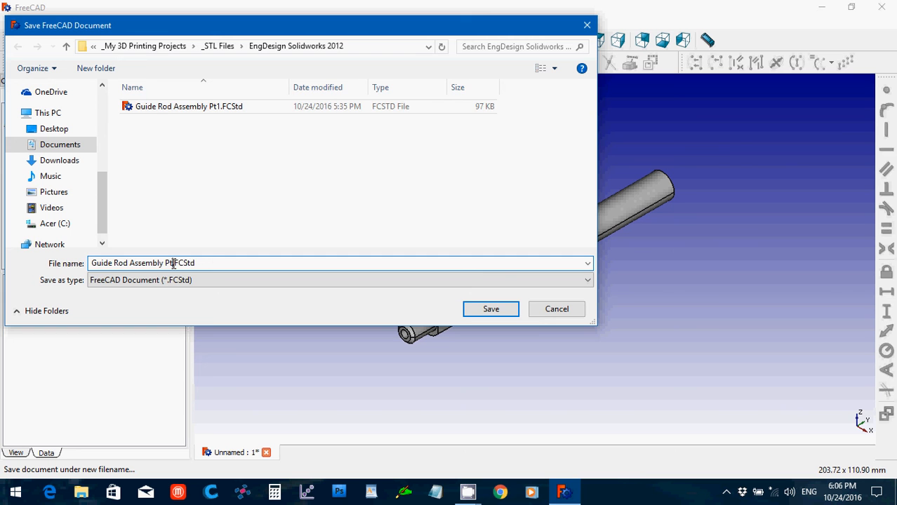
pyautogui.write('2')
pyautogui.click(496, 311)
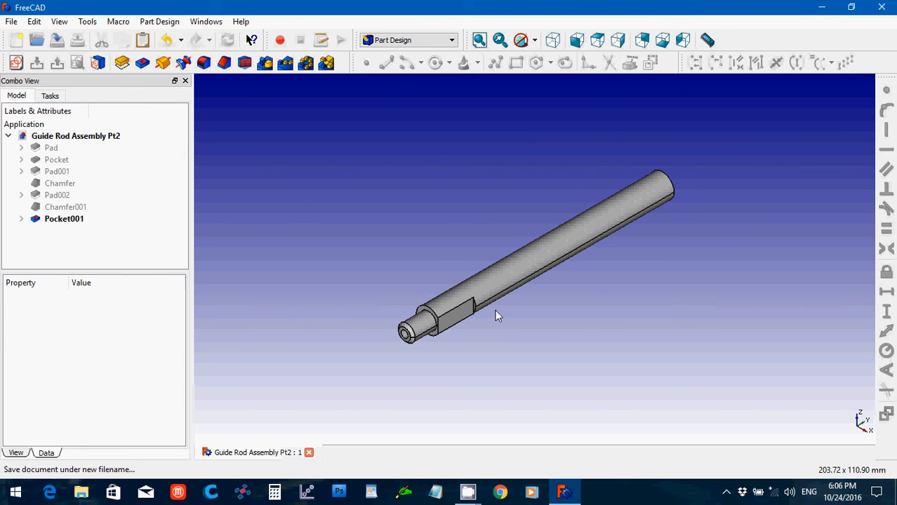